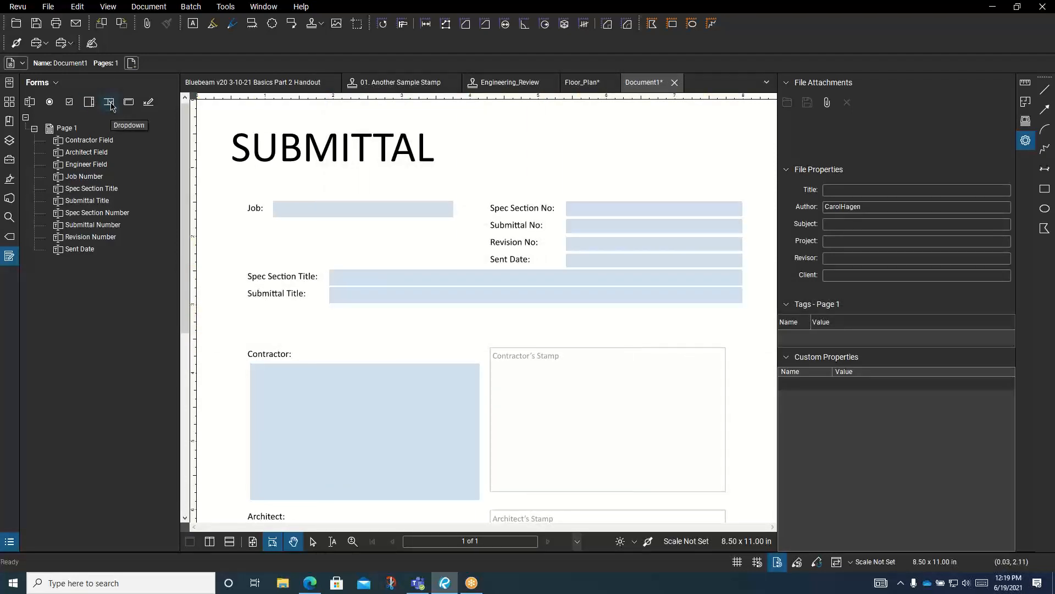
Draw a dropdown field spanning the width just below the Submittal Title field
click(110, 102)
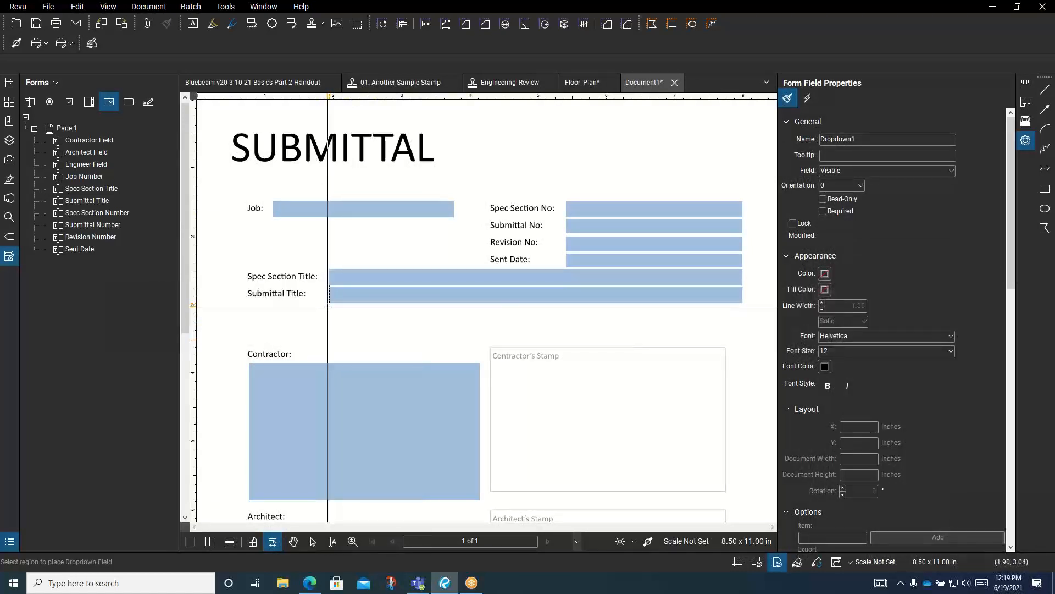
drag(329, 303, 743, 323)
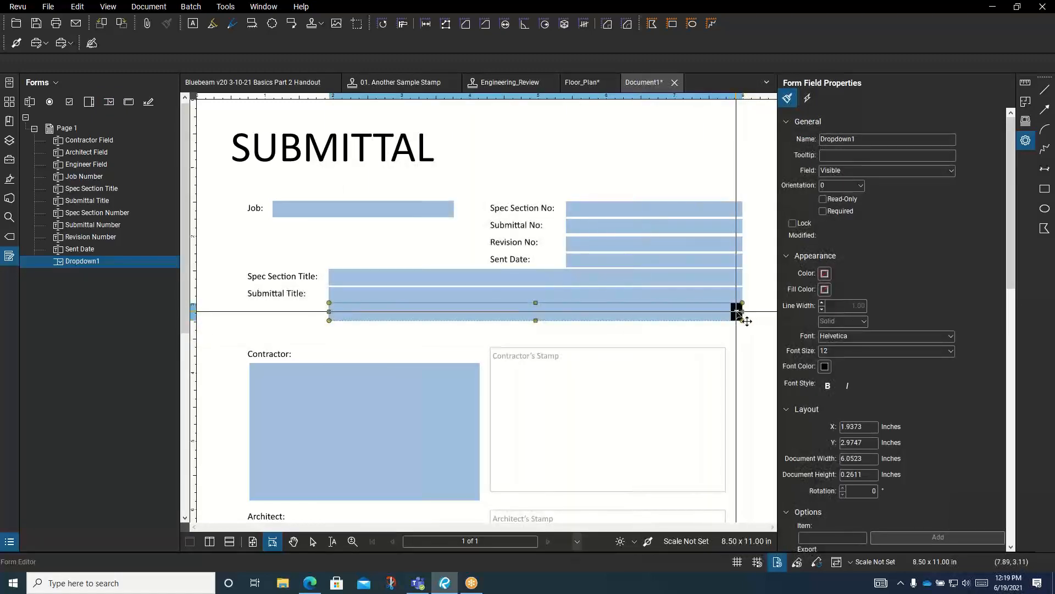
click(278, 319)
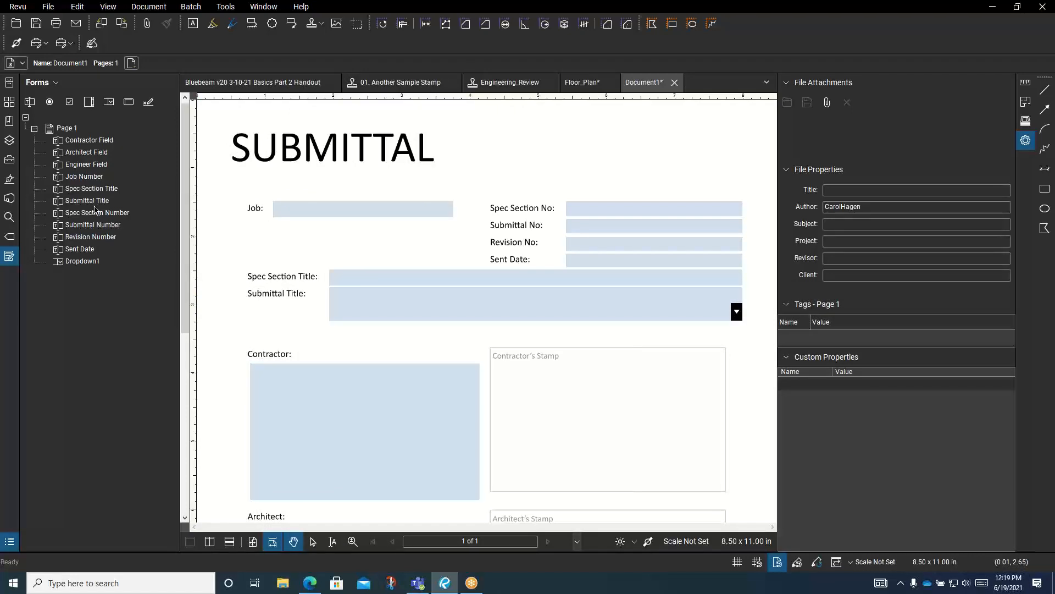
Resize Dropdown1 to a slim single line, about 6.05 by 0.35 inches
click(83, 261)
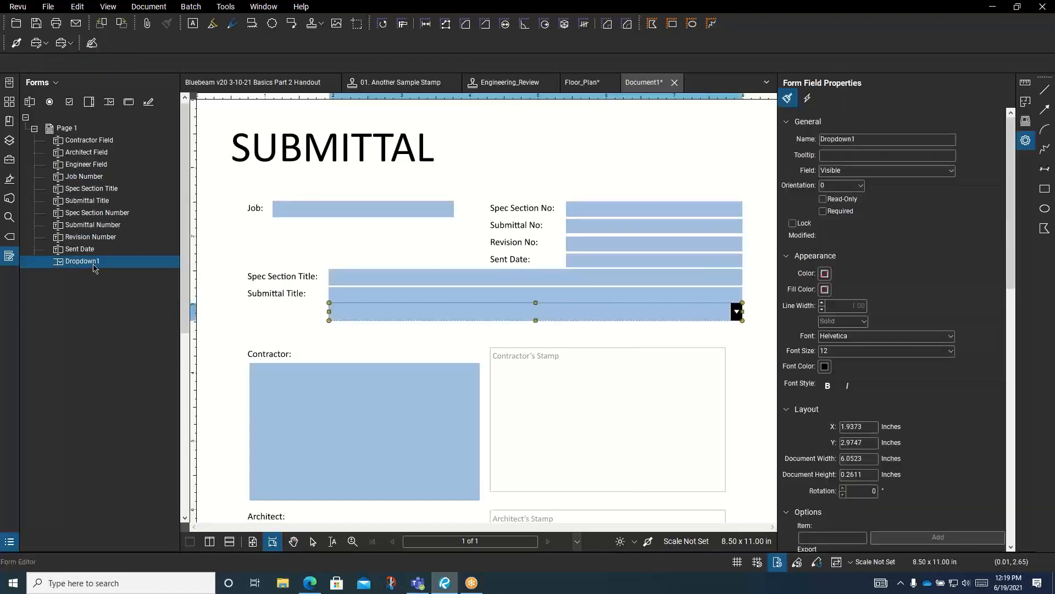
click(435, 313)
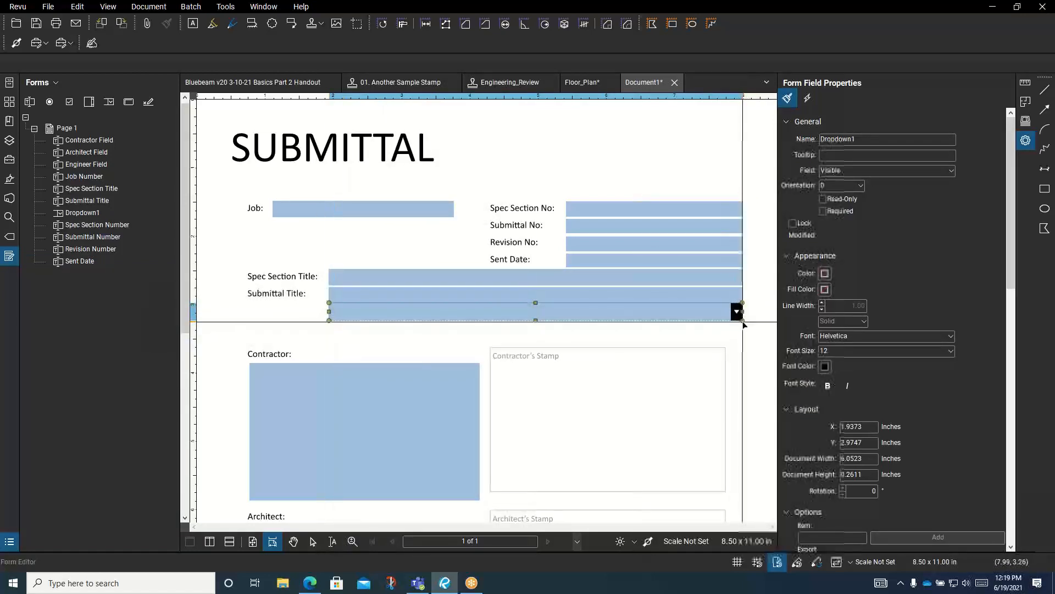
drag(743, 320, 744, 336)
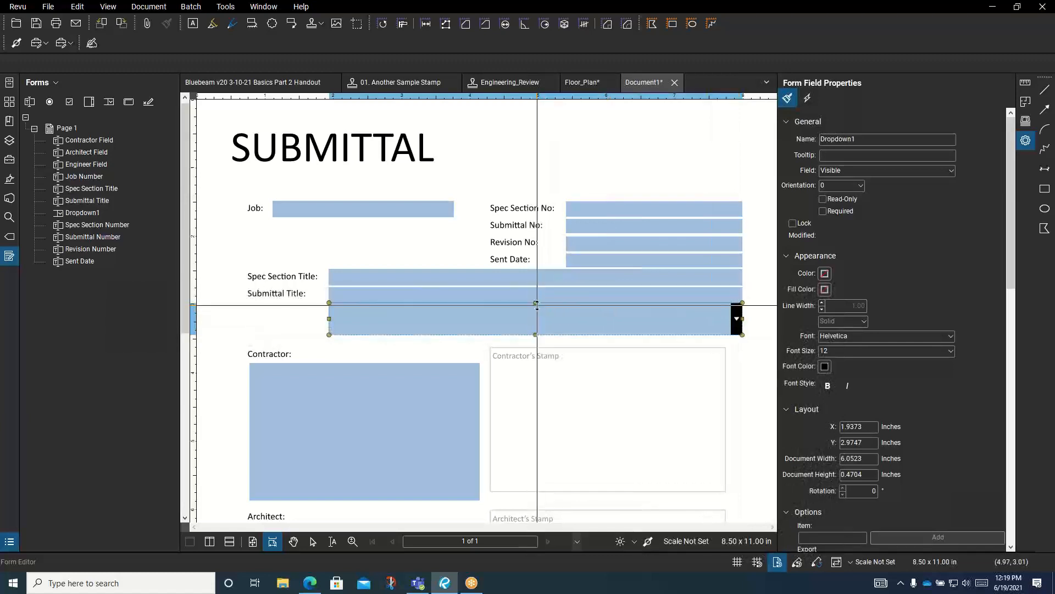
drag(535, 303, 536, 311)
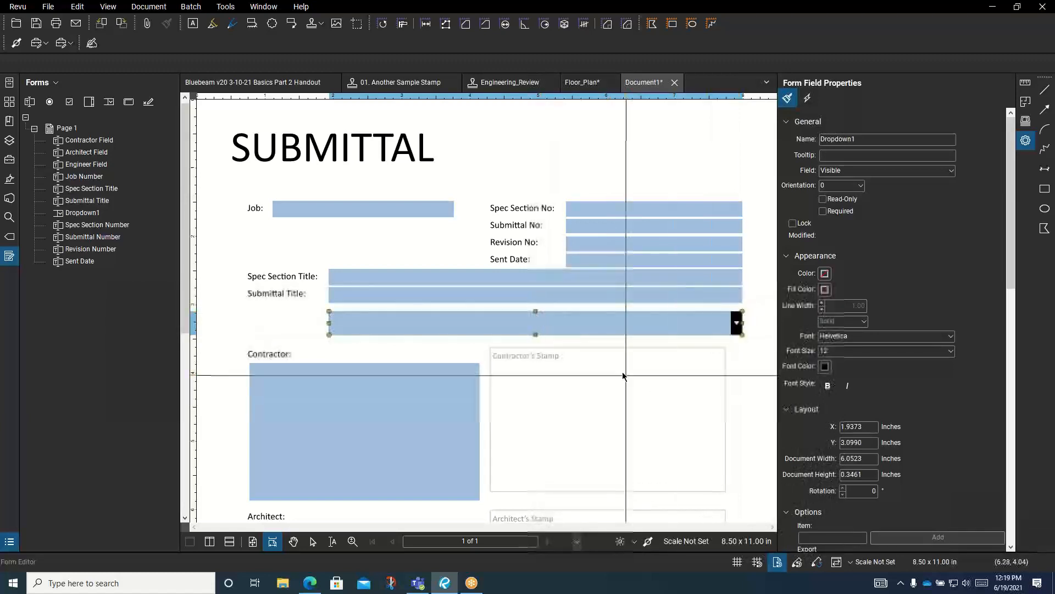
drag(580, 344, 345, 309)
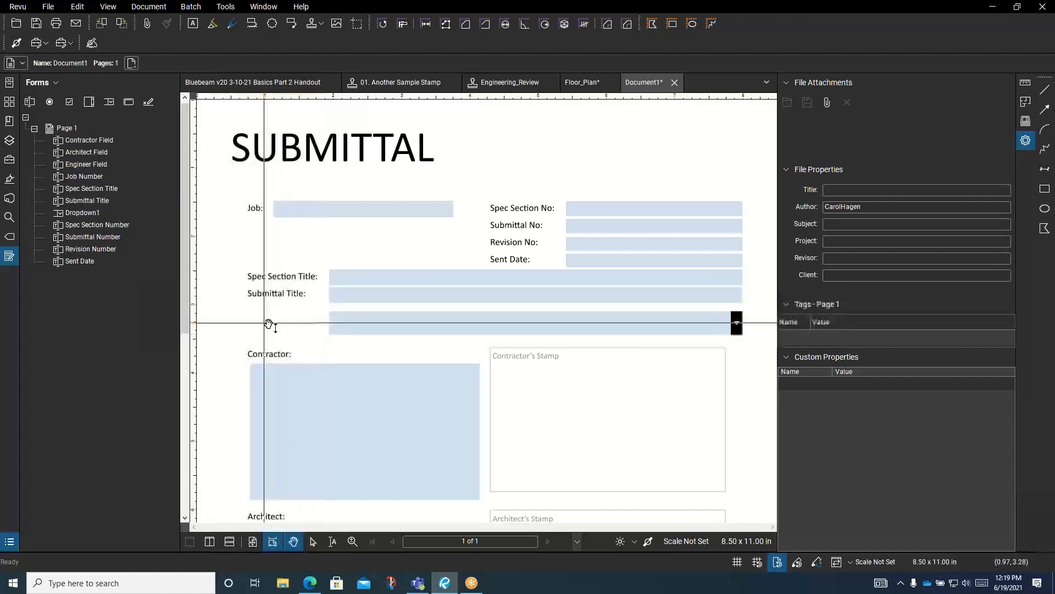
Add a 'Region:' typewriter label left of the dropdown in 10 pt Helvetica
key(w)
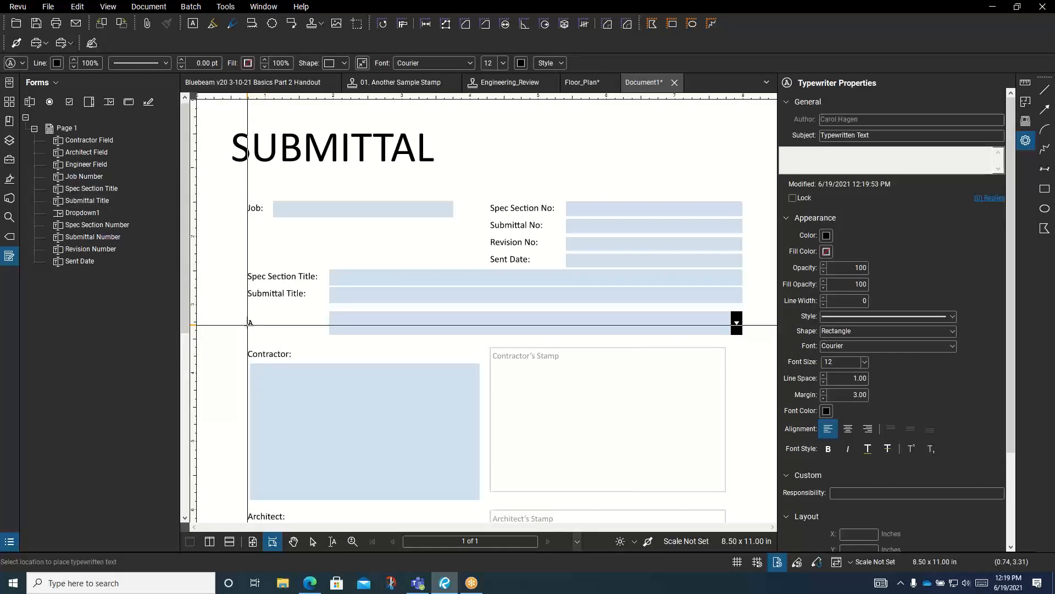
click(249, 323)
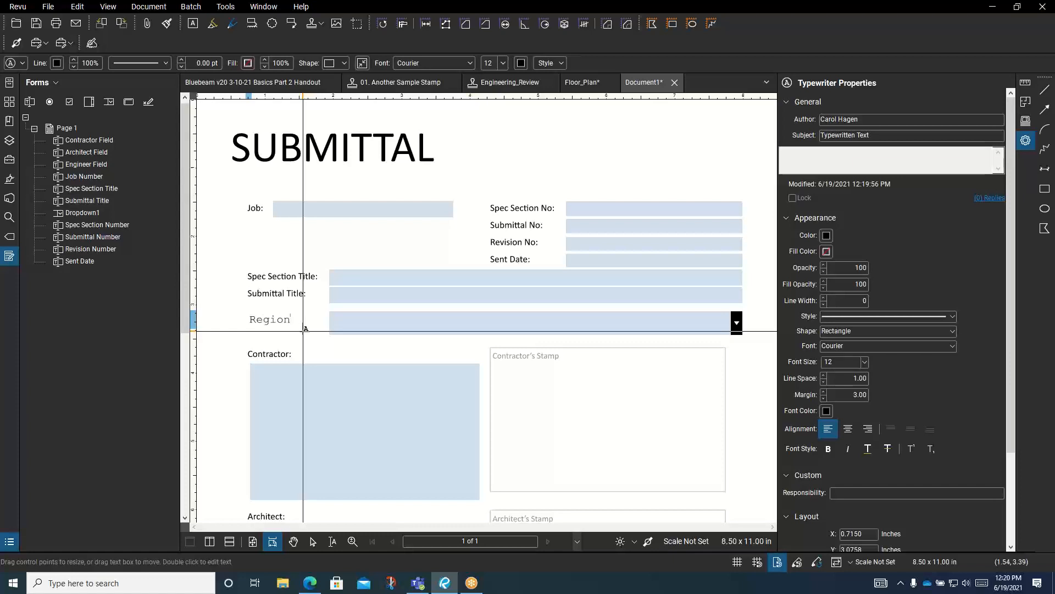
drag(292, 319, 248, 317)
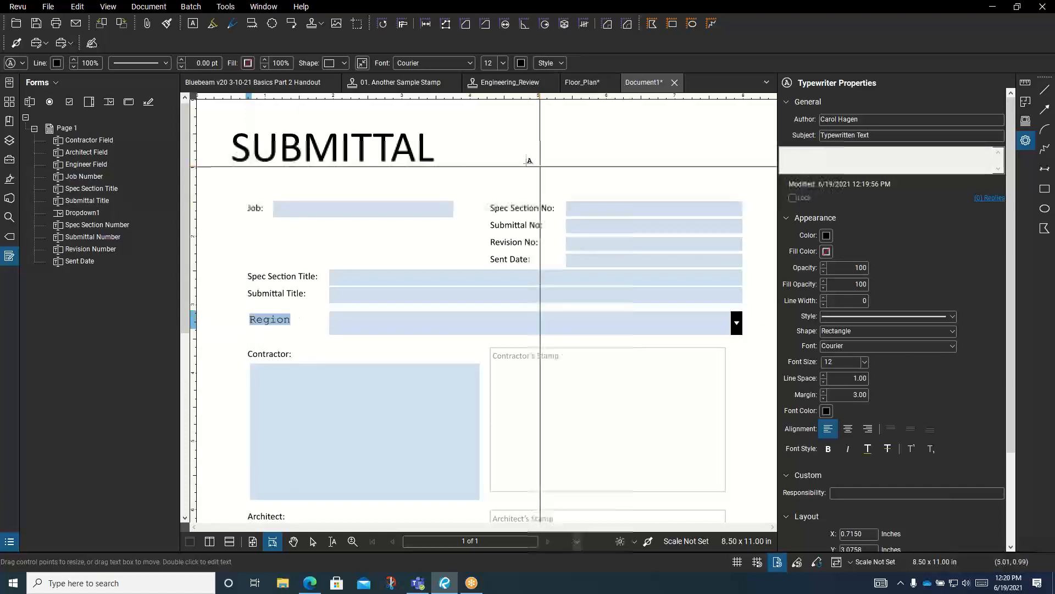
click(471, 65)
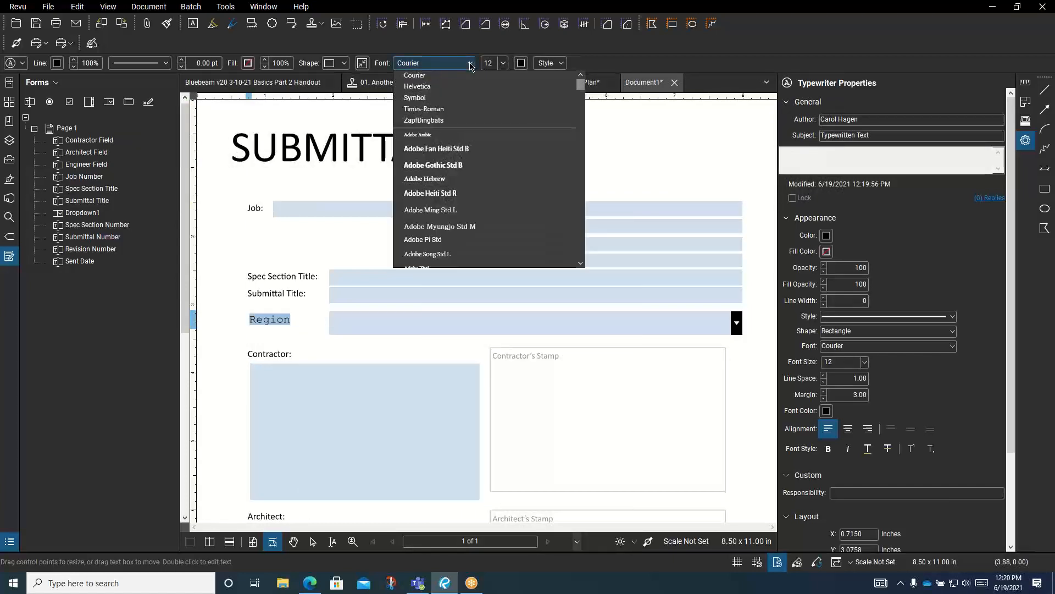
click(422, 87)
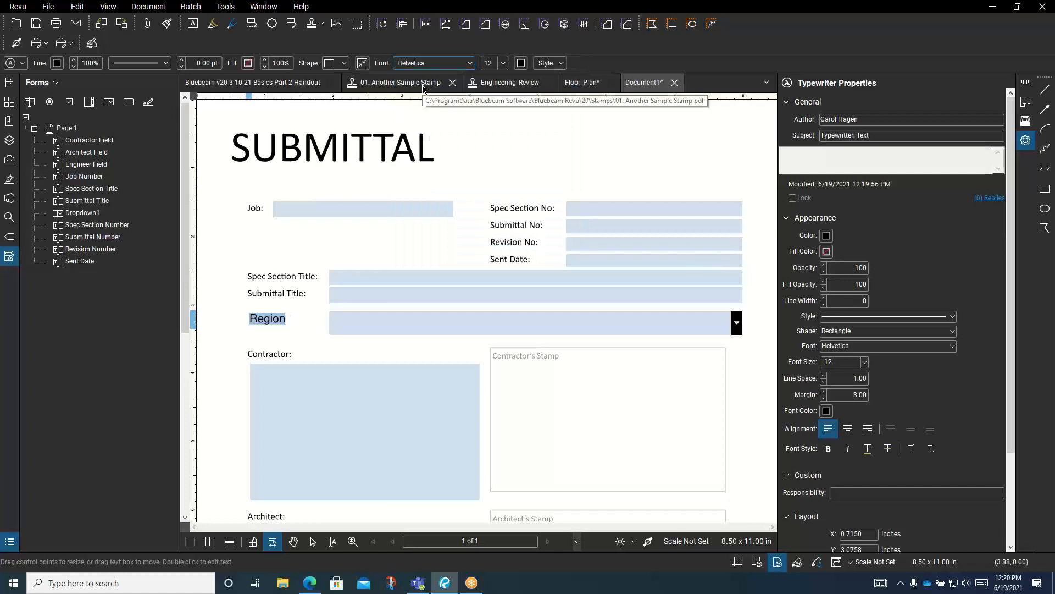
click(504, 64)
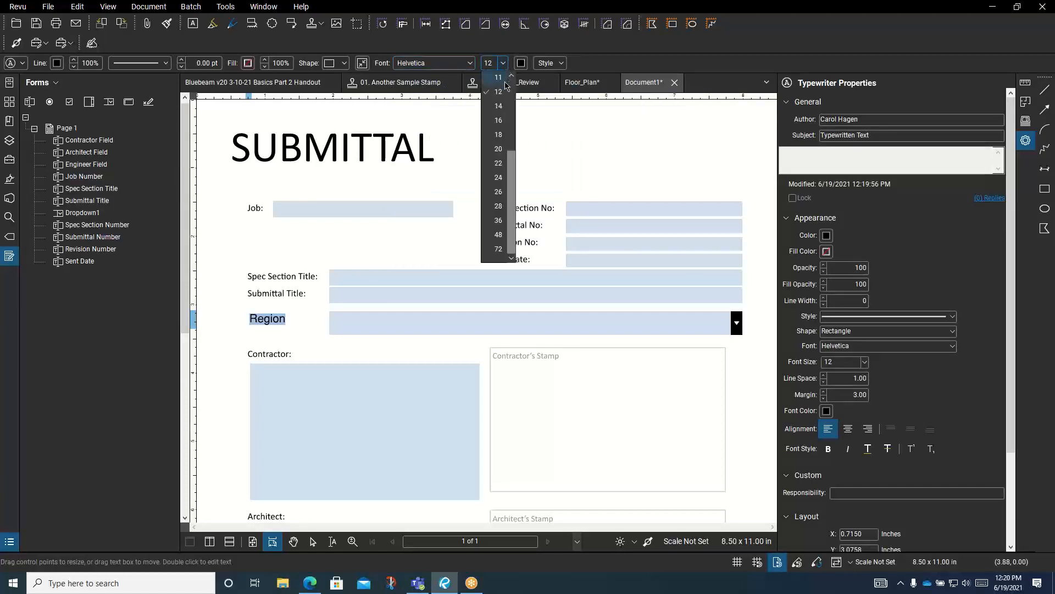
click(510, 77)
click(499, 79)
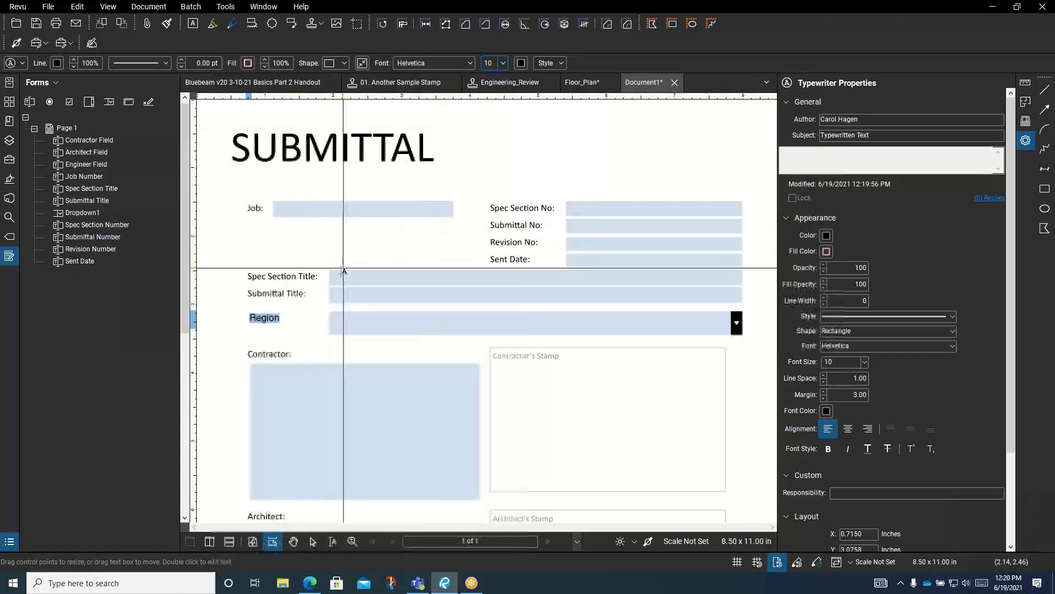
click(284, 321)
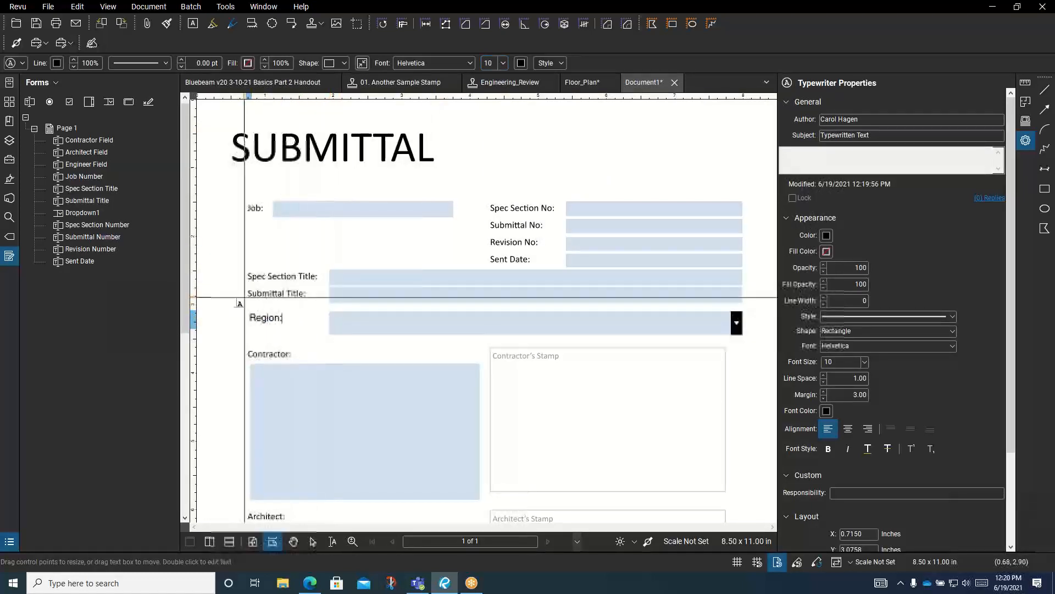
Line the Region: label up level with the dropdown, keeping it at 10 pt
click(246, 312)
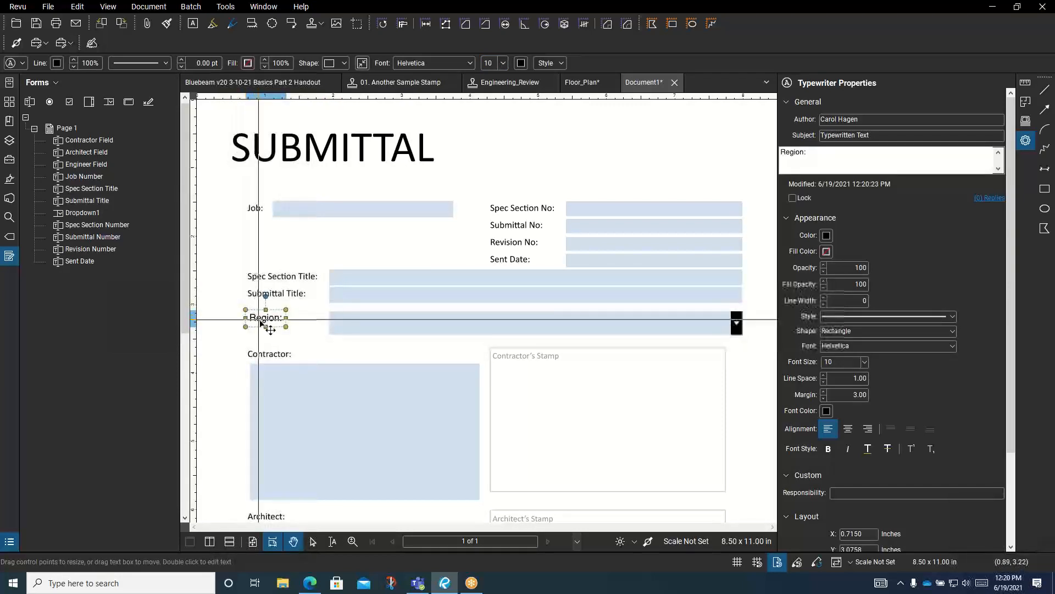
key(Left)
key(Left)
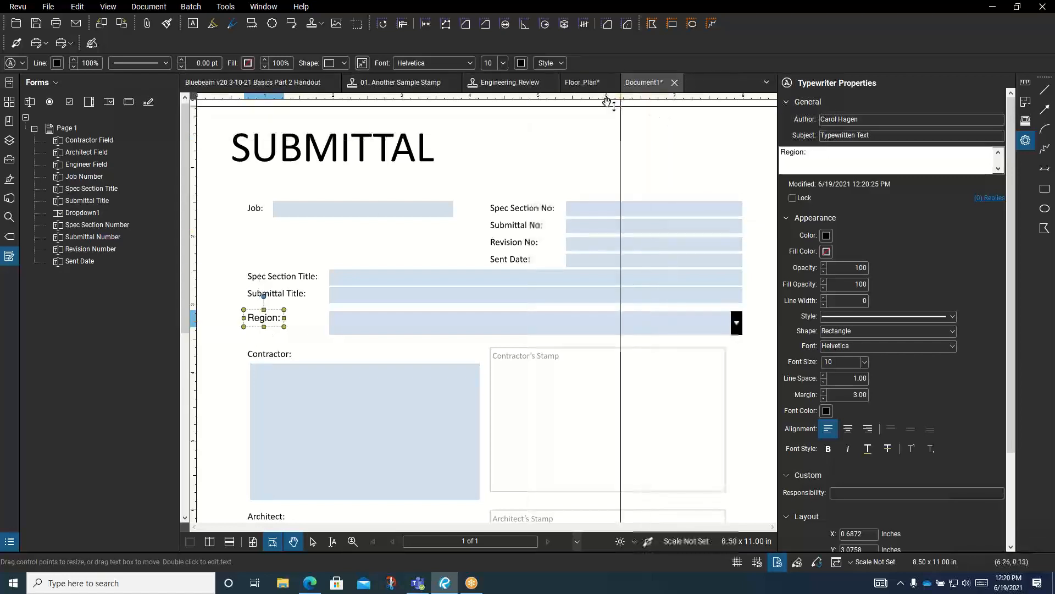
click(504, 63)
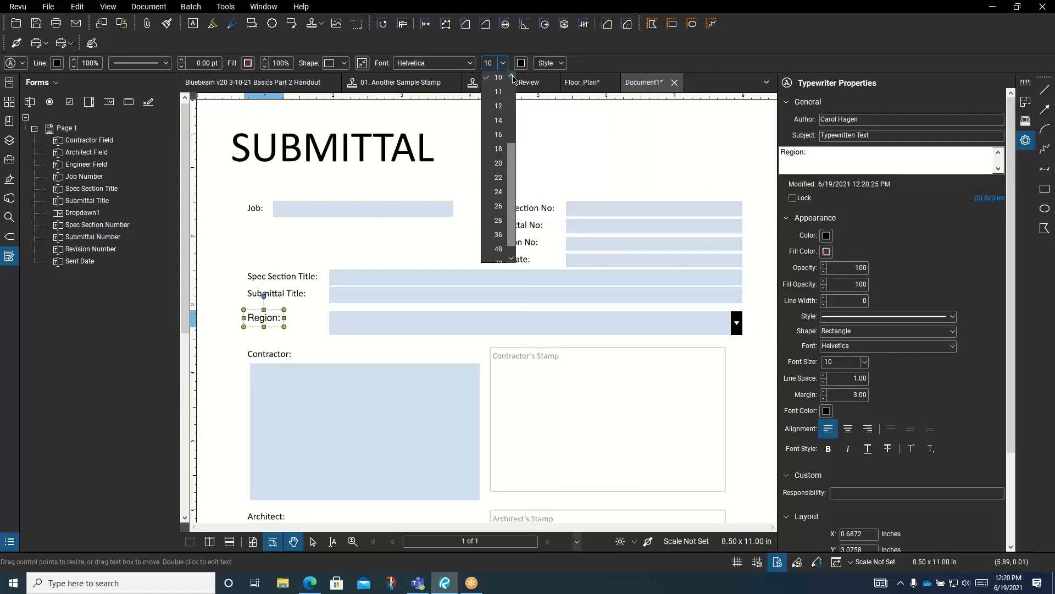
click(512, 76)
click(498, 77)
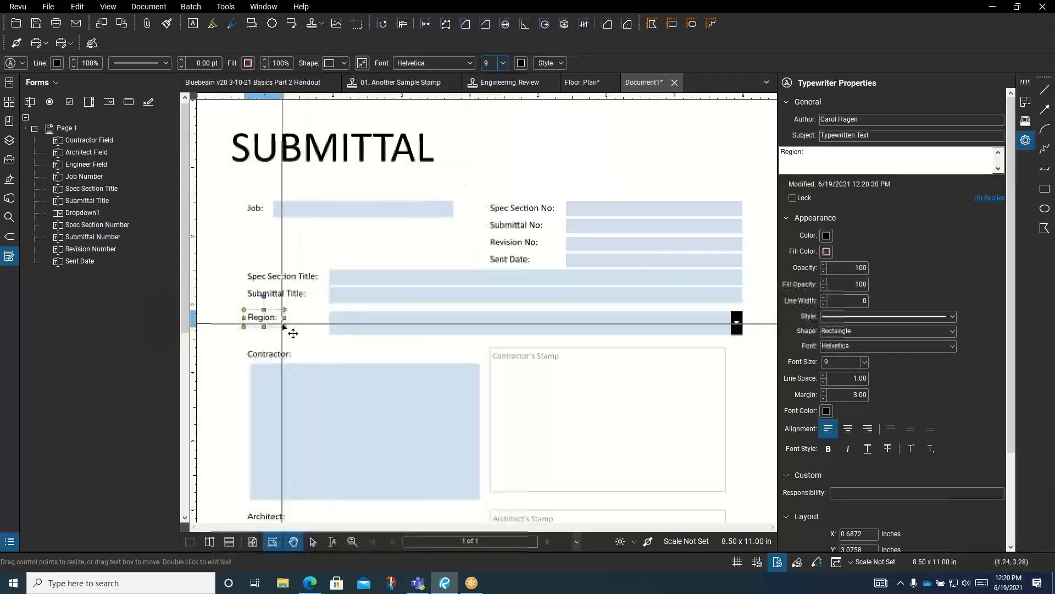
key(Down)
key(Down)
key(Down)
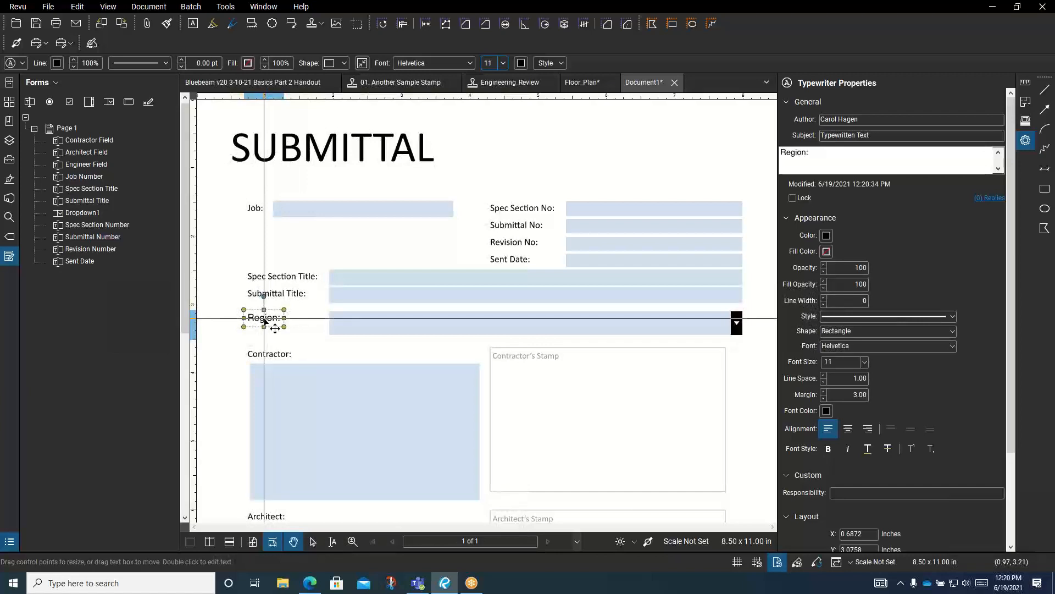
key(Up)
key(Up)
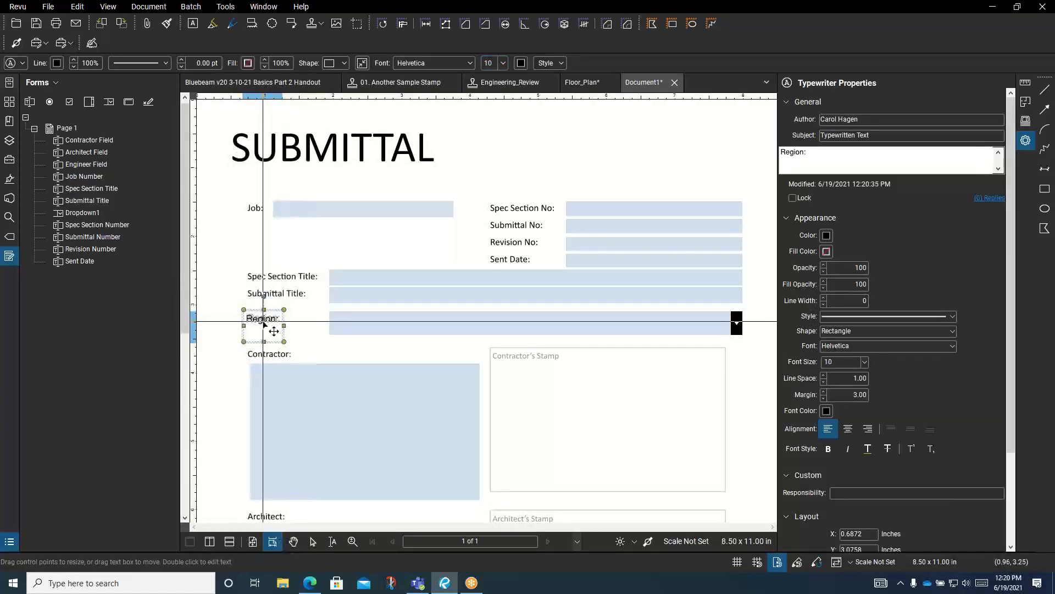
drag(274, 328, 278, 340)
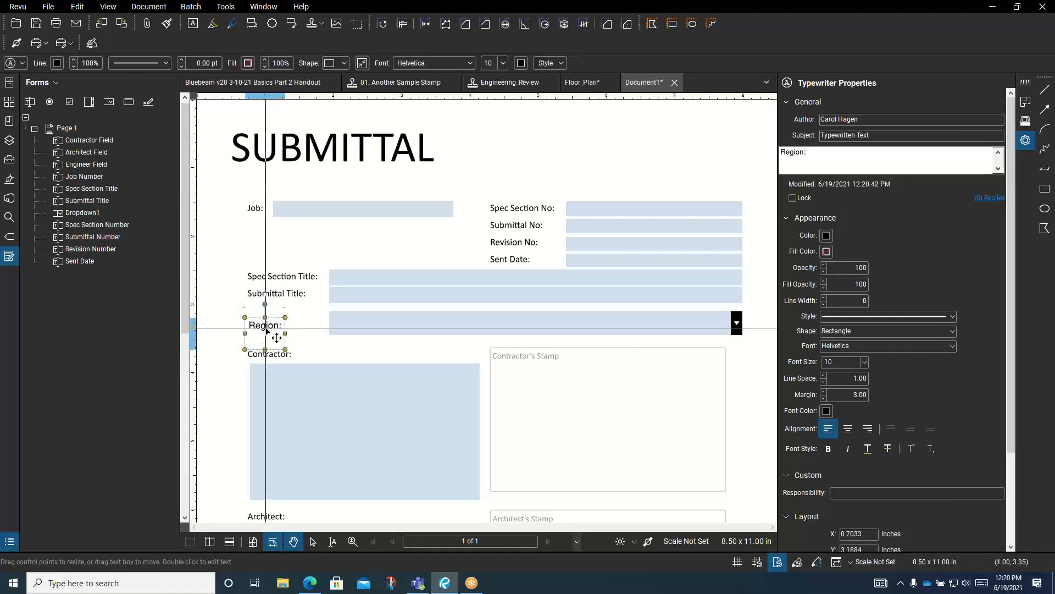
click(357, 352)
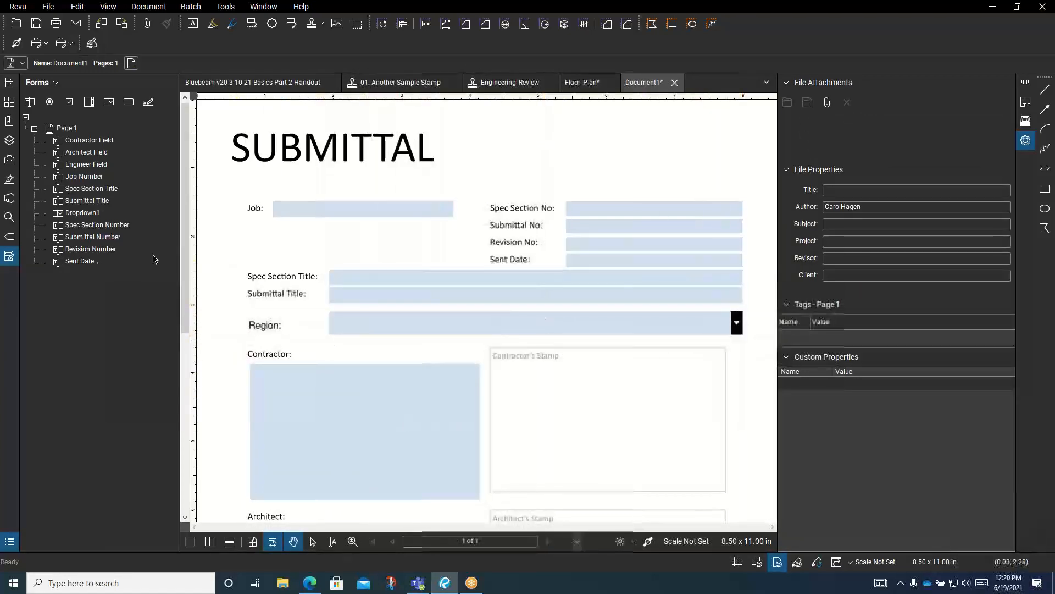
Rename the Dropdown1 field to 'Region' in the field list
click(86, 218)
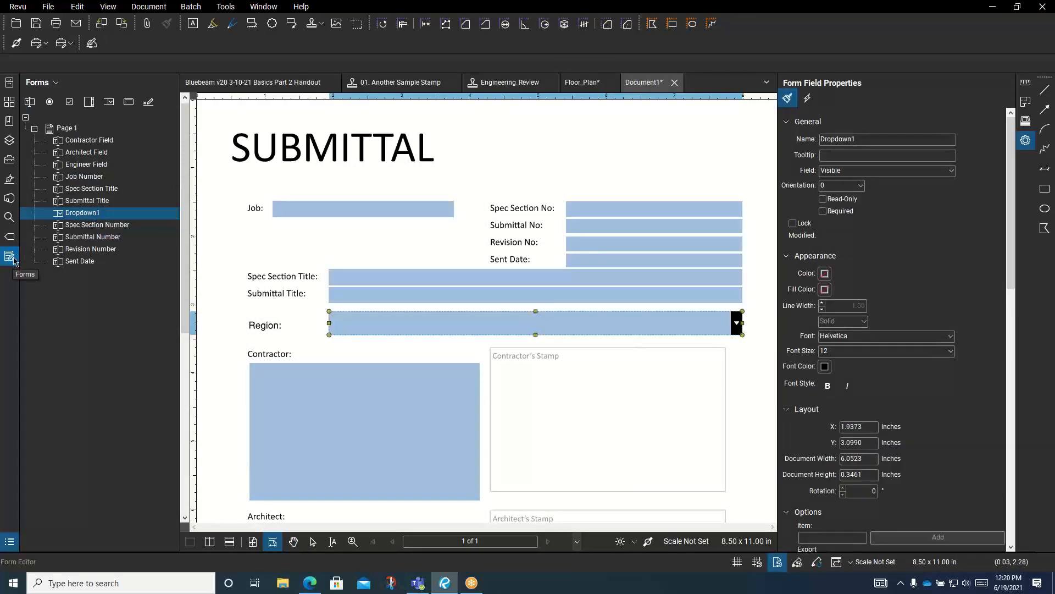
click(81, 214)
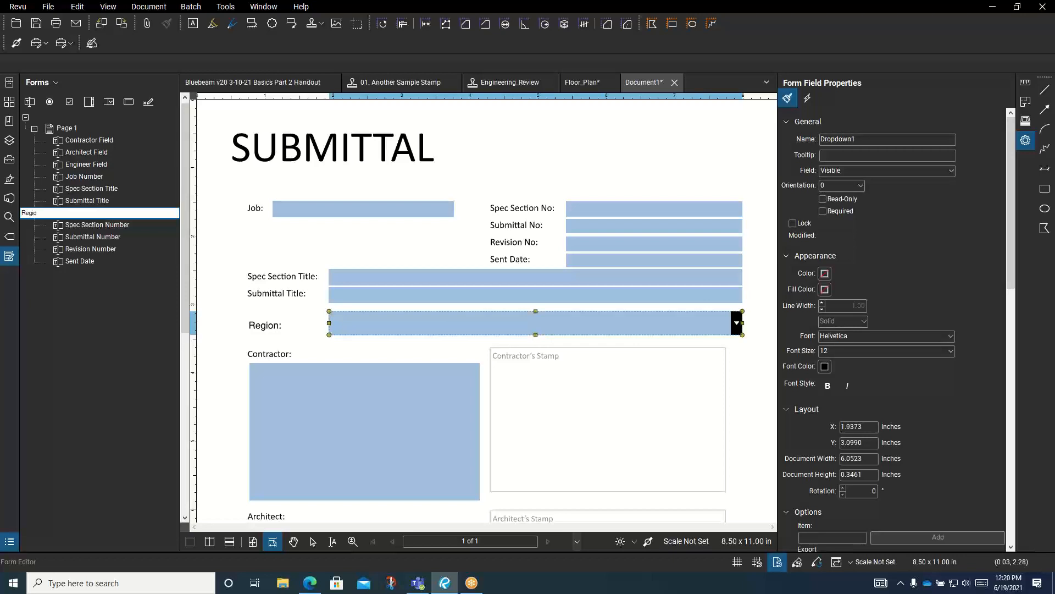
click(149, 238)
click(76, 212)
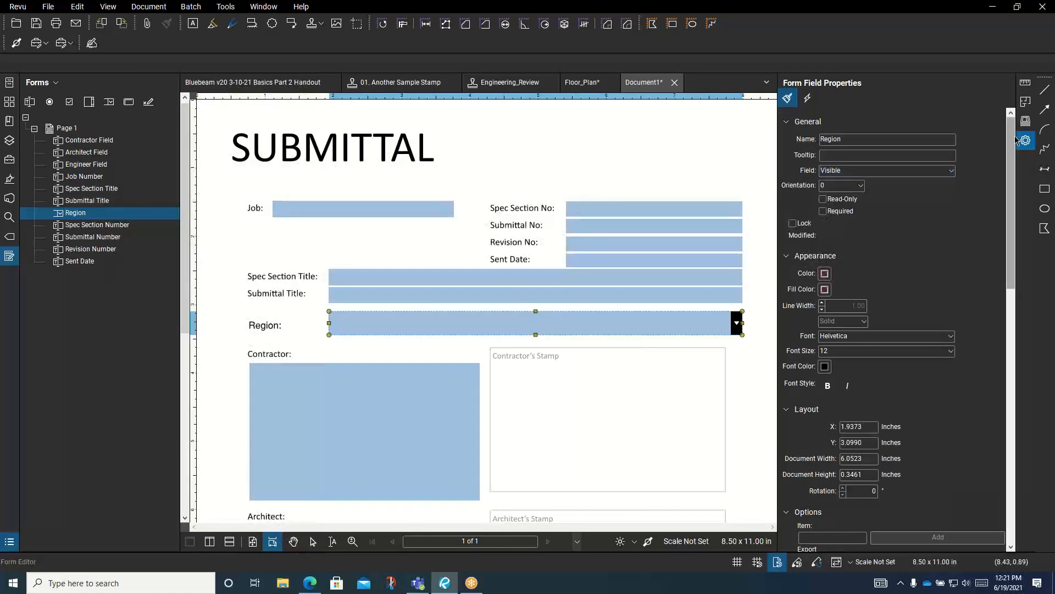
Attach the field Properties panel to the left side and widen it
right_click(10, 287)
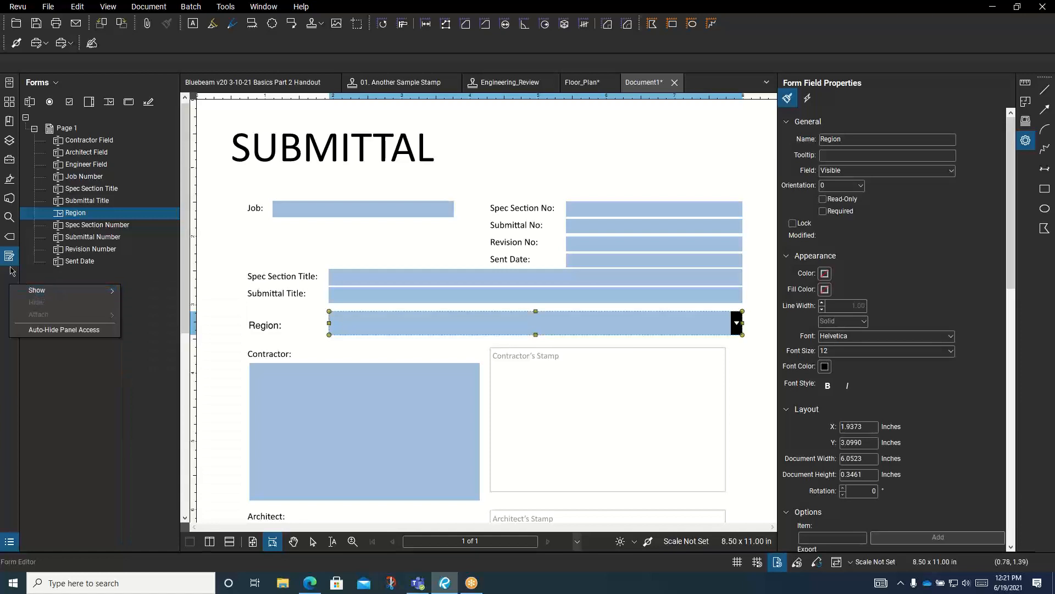
right_click(1025, 142)
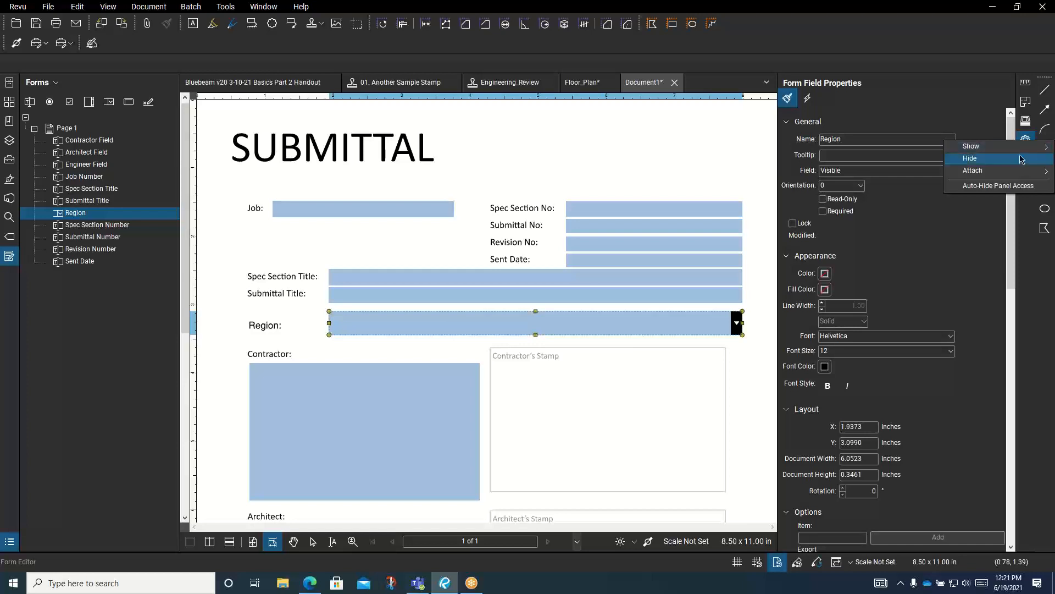
mouse_move(1001, 171)
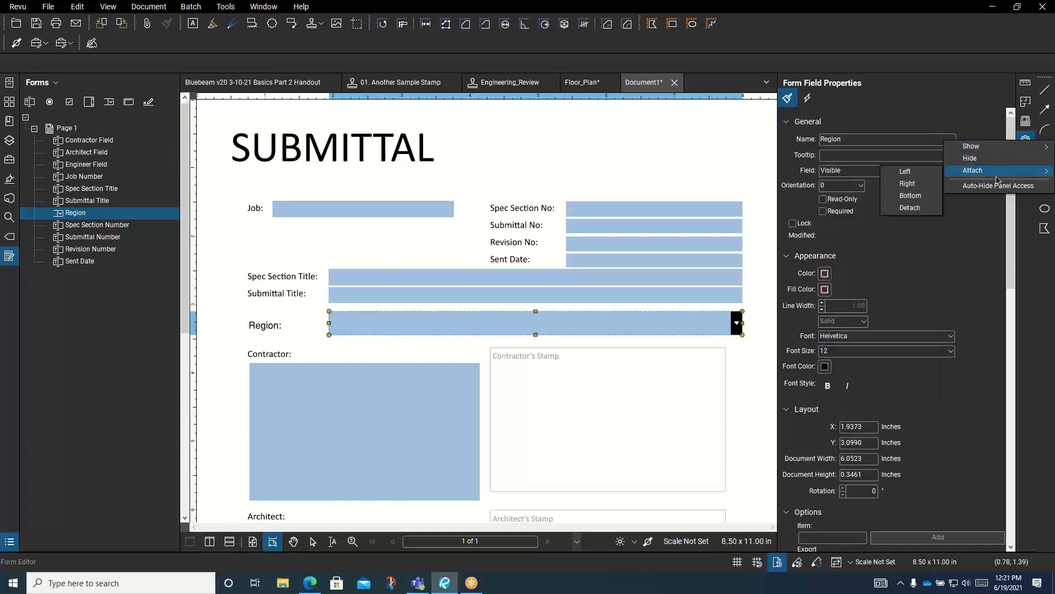
click(908, 172)
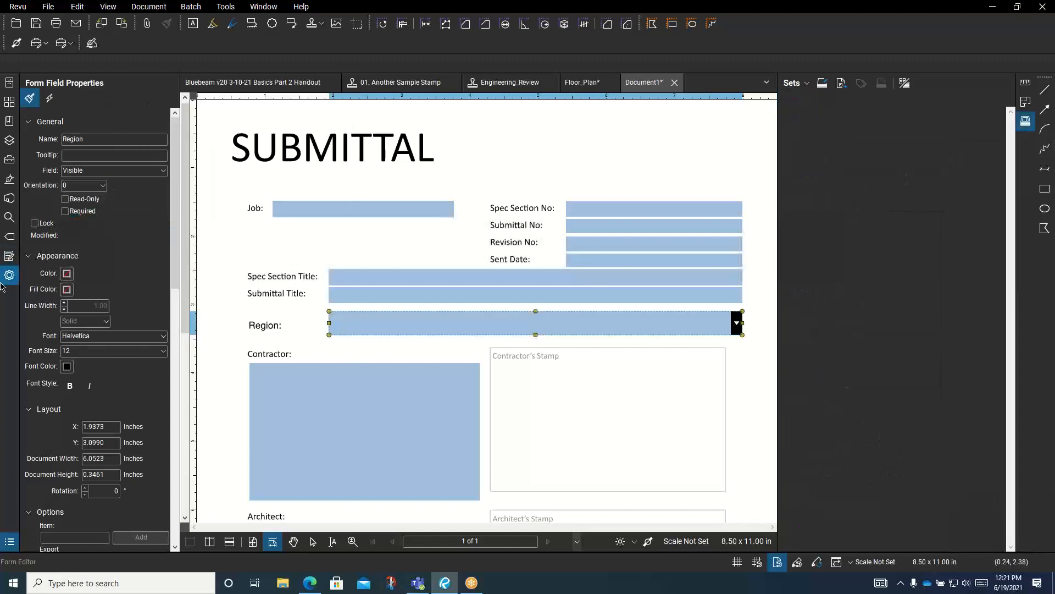
drag(176, 297, 226, 297)
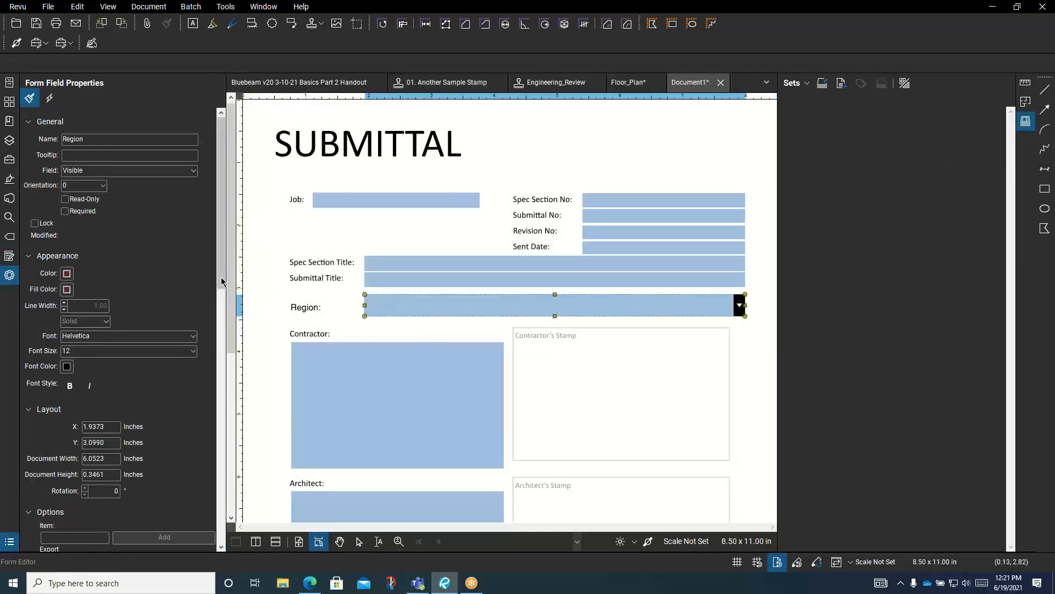
Add Northeast and Southeast as Region items and turn on Sort Items
scroll(201, 351, down, 5)
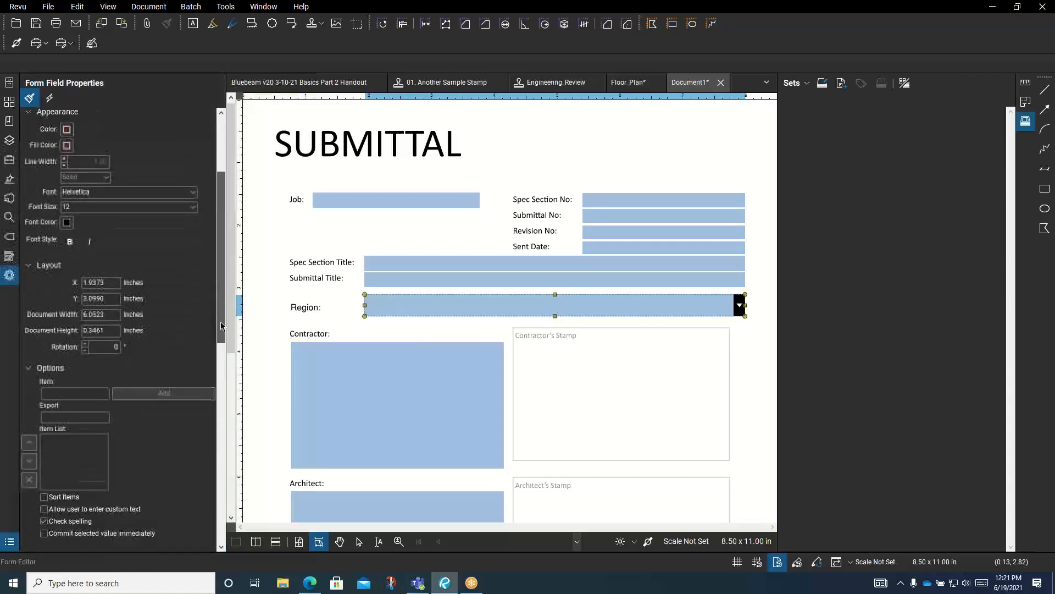
click(71, 326)
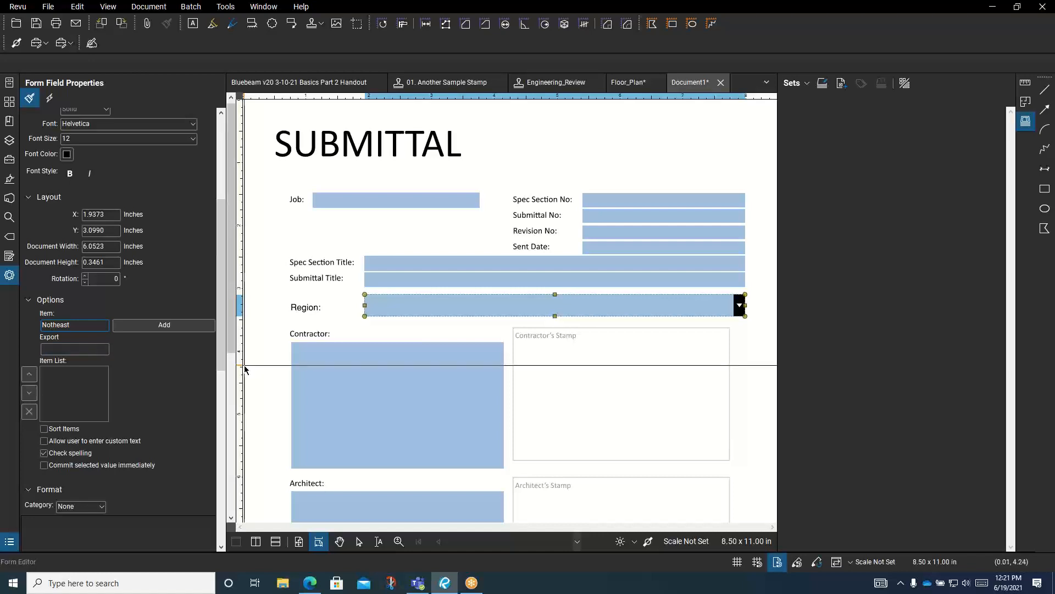
click(163, 325)
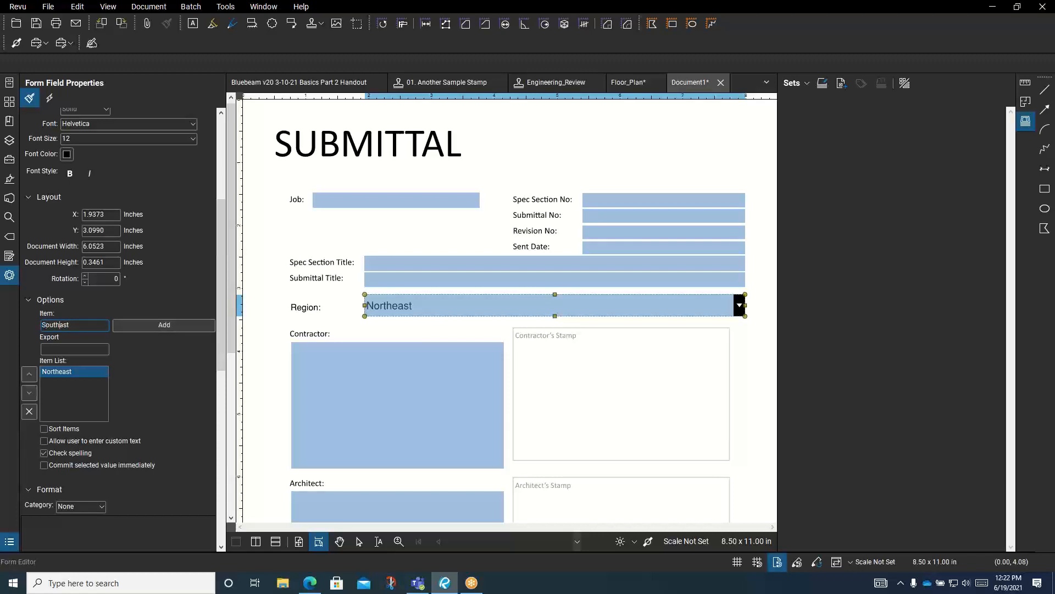
click(174, 333)
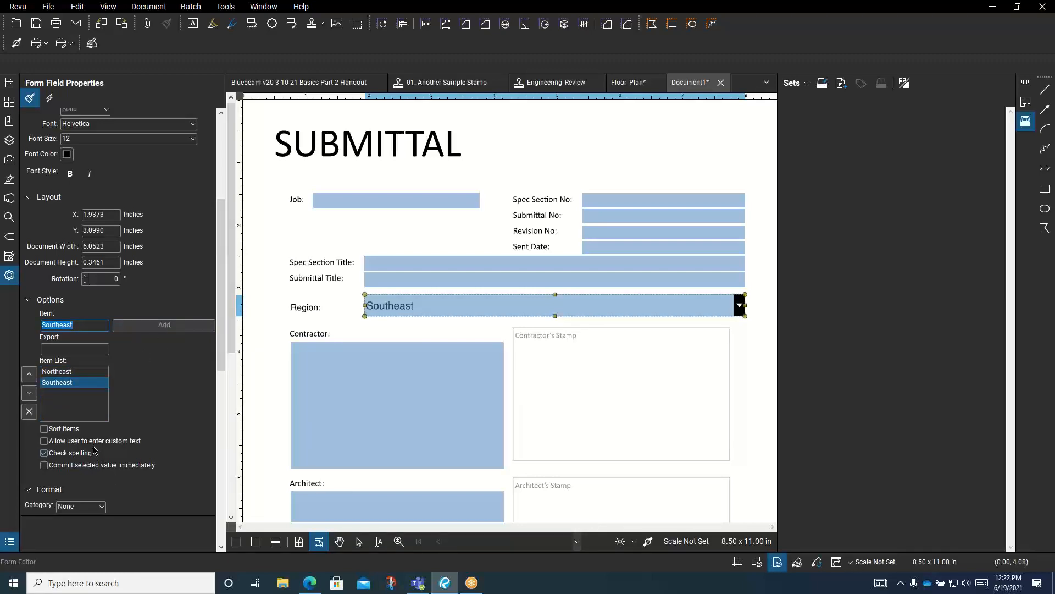
click(44, 431)
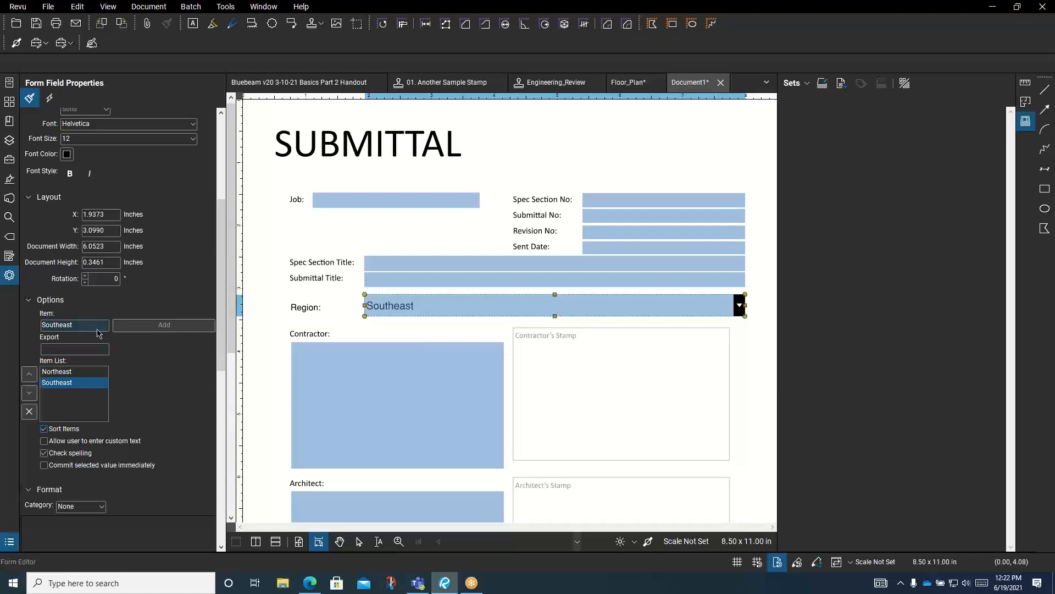
double_click(77, 326)
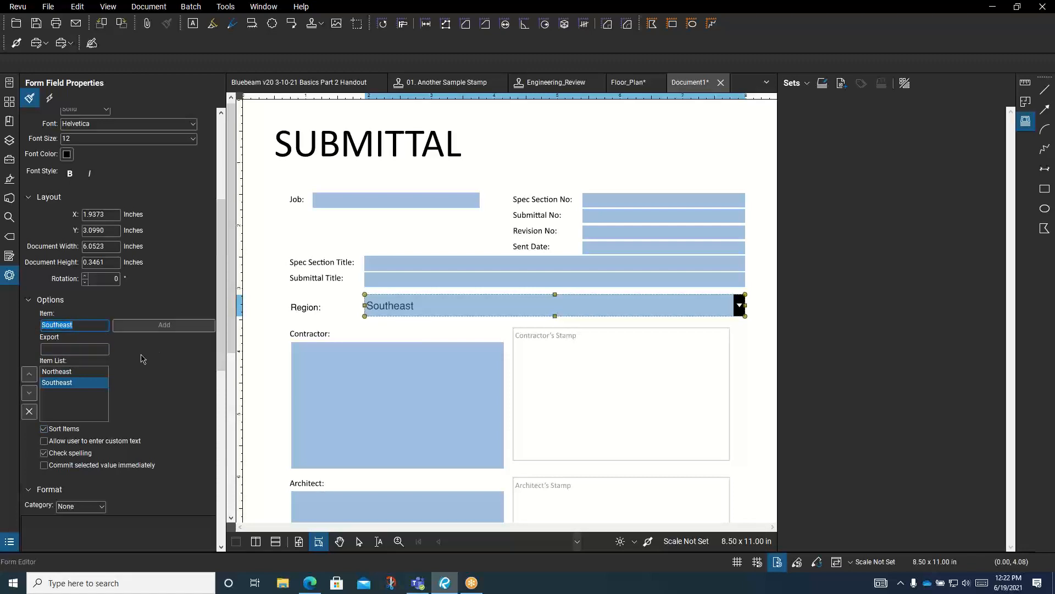
Add 'South Ceantral', then the corrected 'South Central' item, and exit form editing
text(S)
click(166, 326)
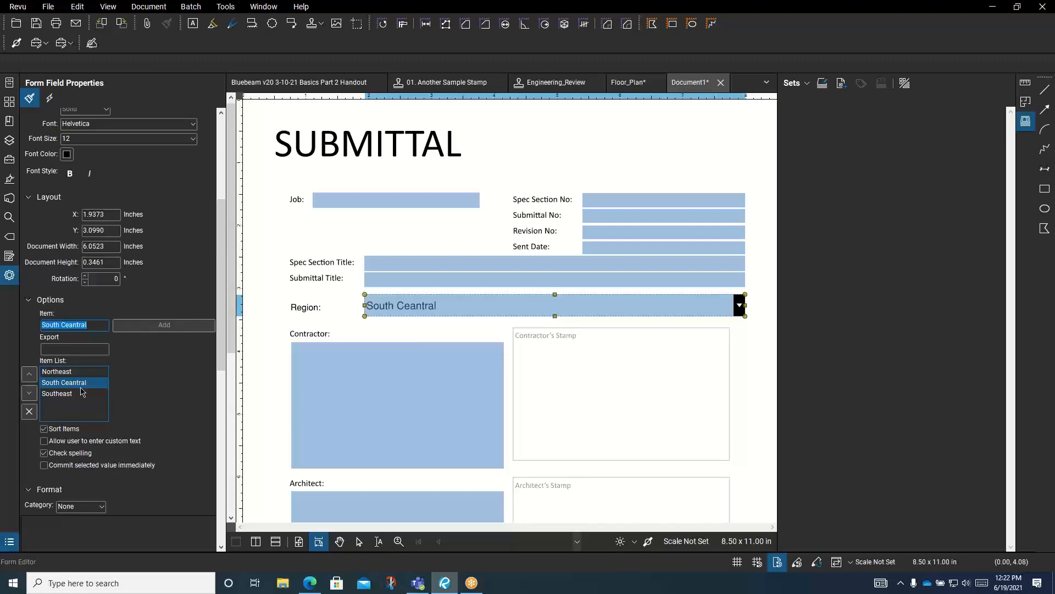
click(70, 324)
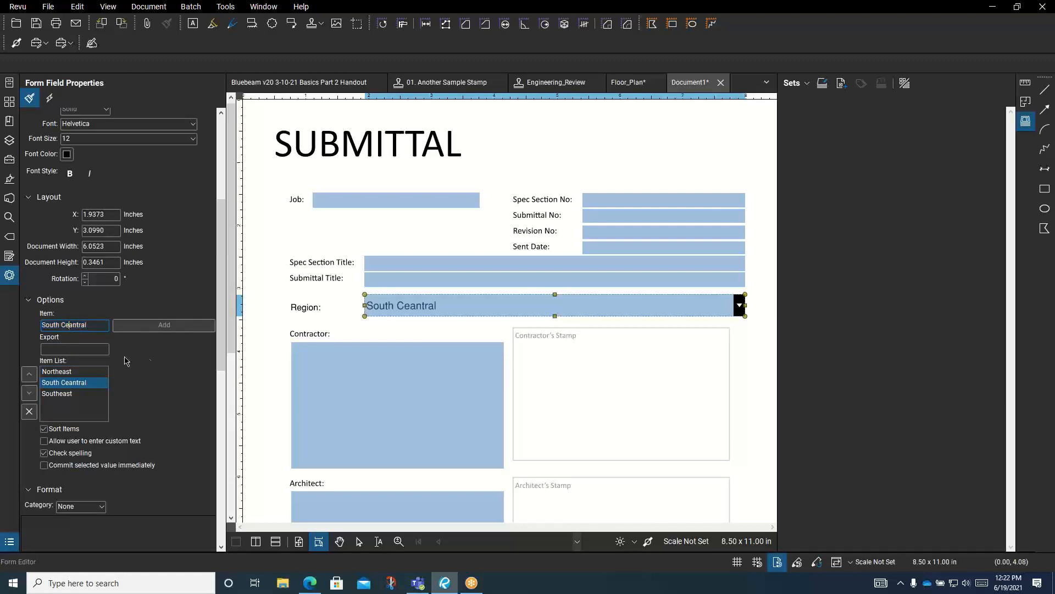
key(Delete)
click(172, 325)
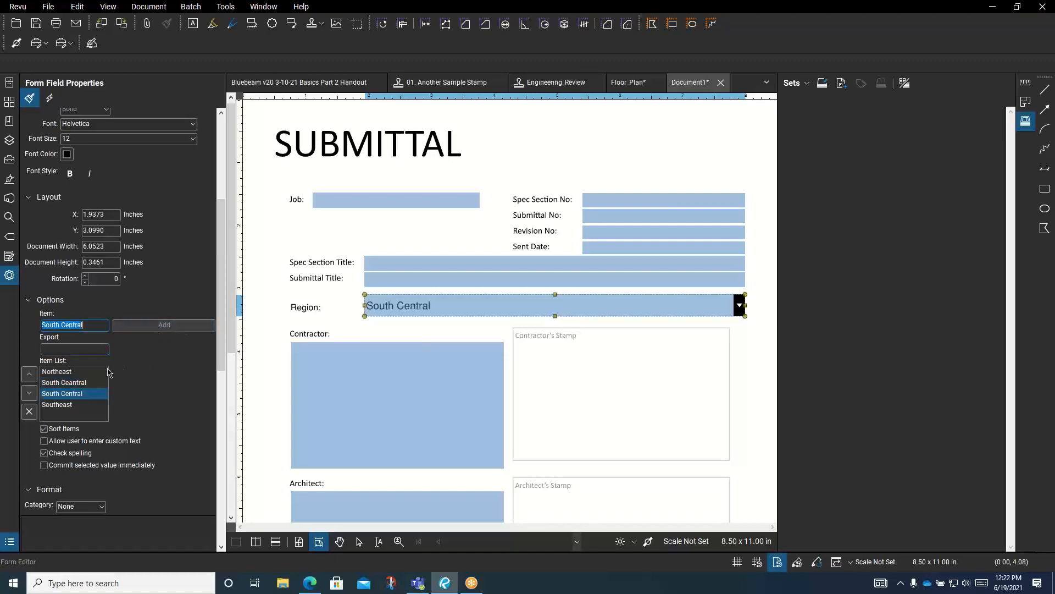
click(53, 384)
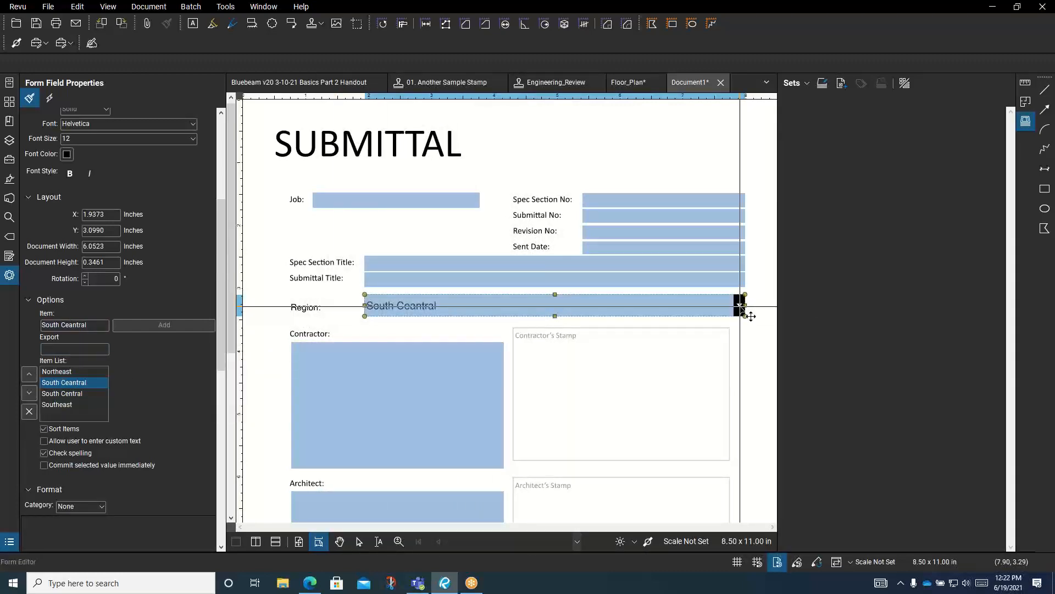
key(Escape)
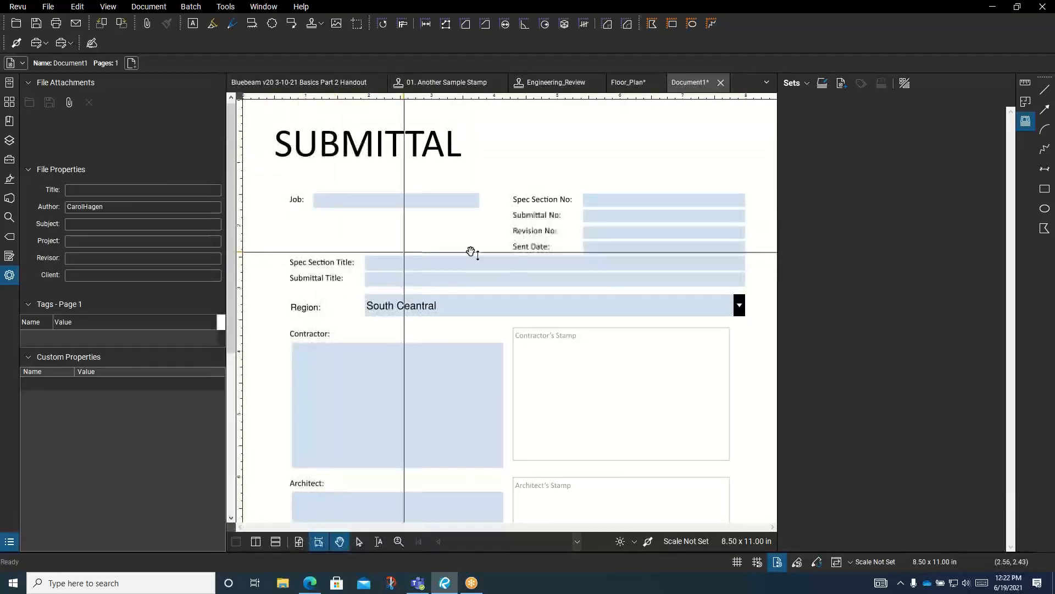
Review the Region dropdown's four choices, then select Region in the Forms field list
click(697, 299)
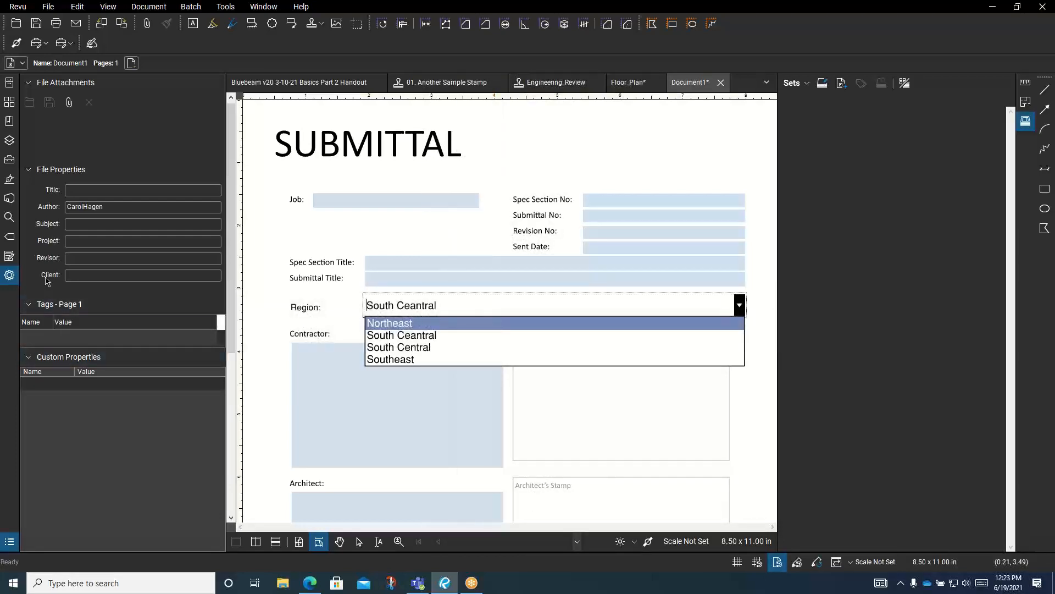
click(14, 258)
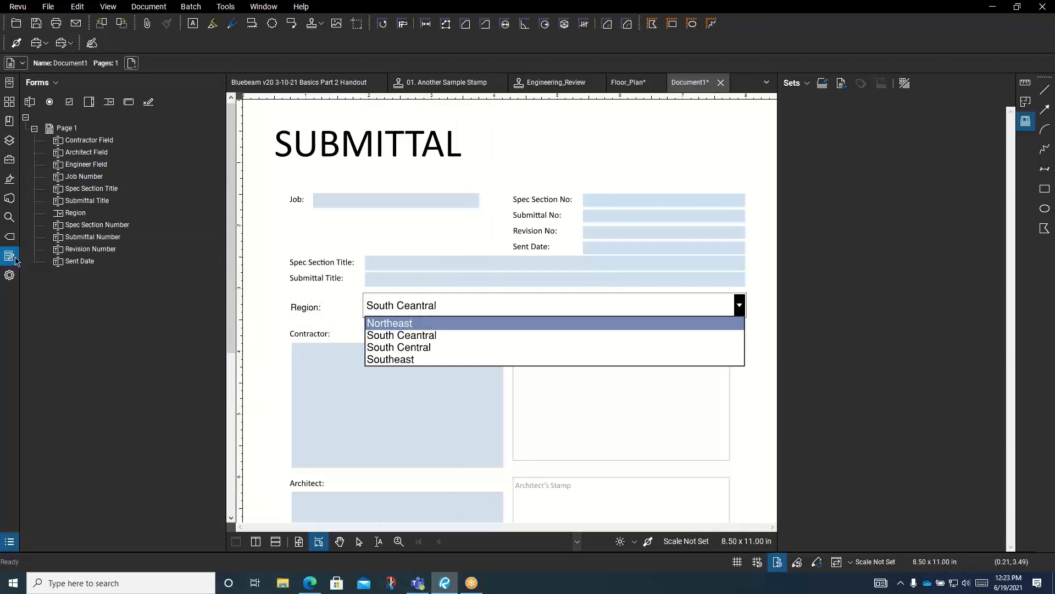
click(67, 216)
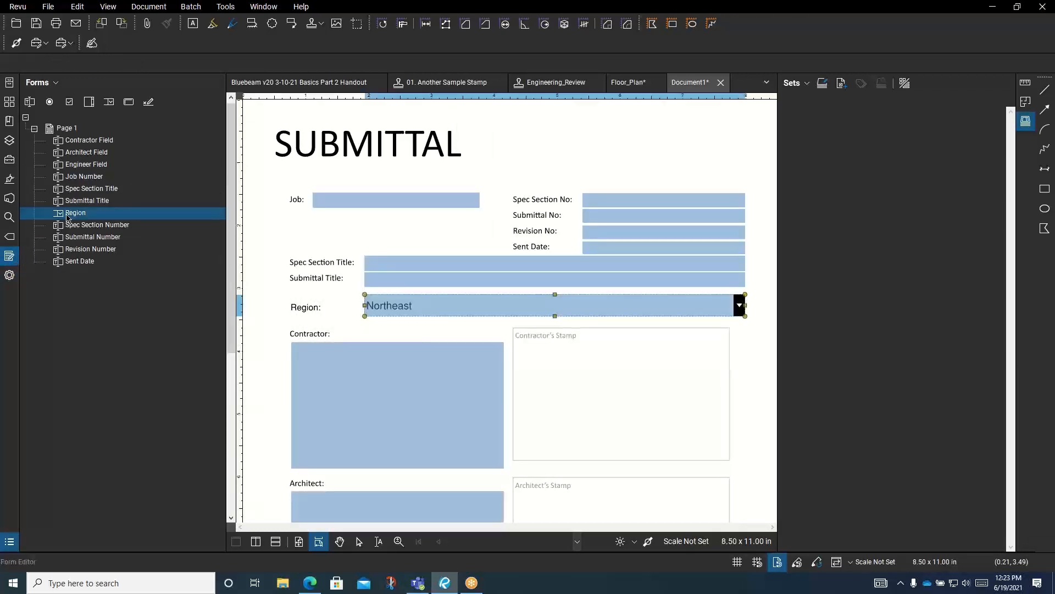
Delete the misspelled 'South Ceantral' item from the Region item list
click(10, 276)
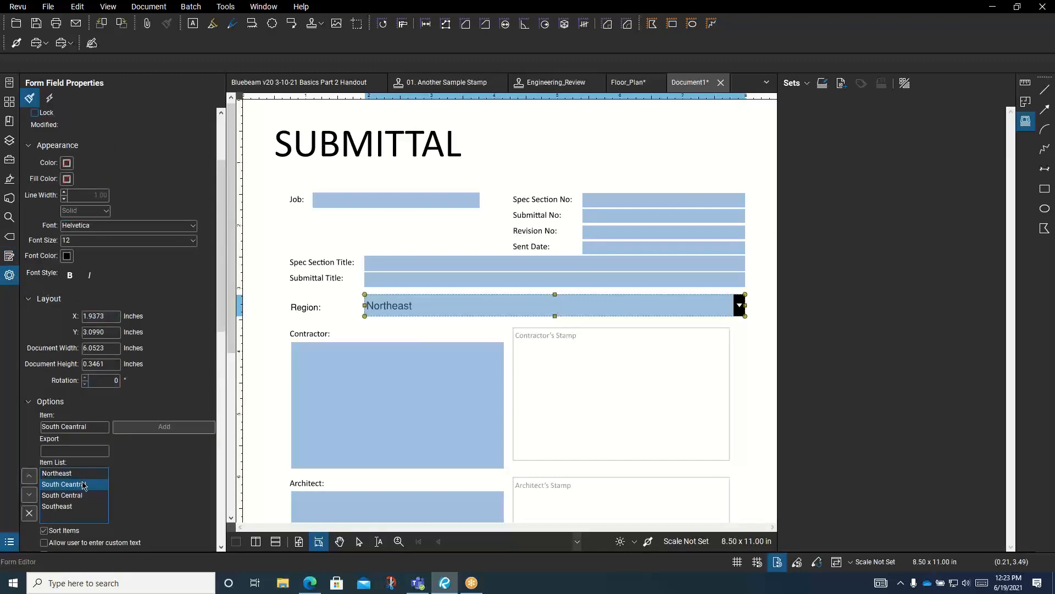
scroll(187, 361, down, 8)
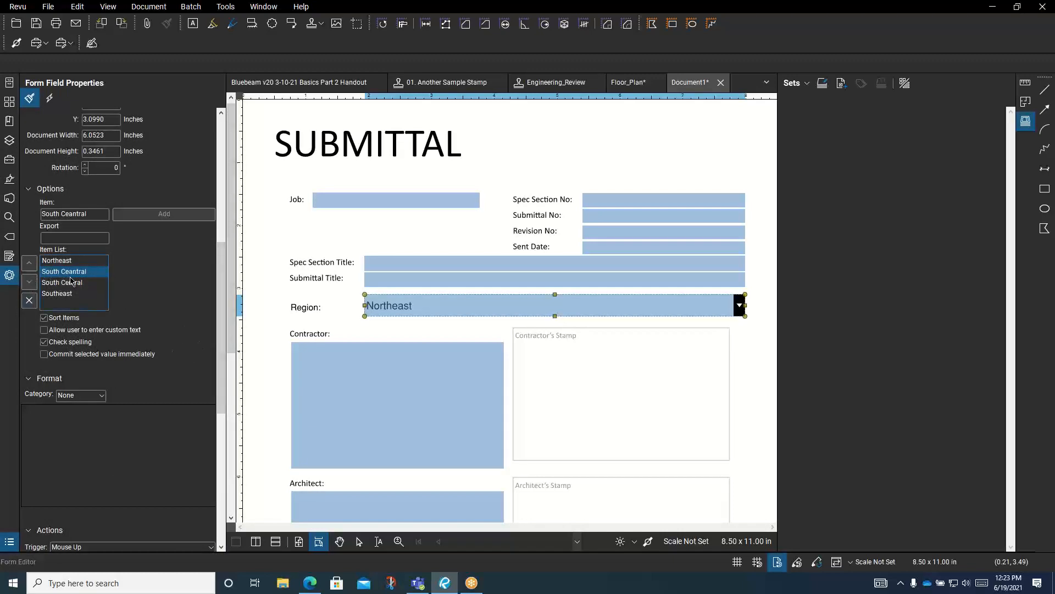
click(63, 282)
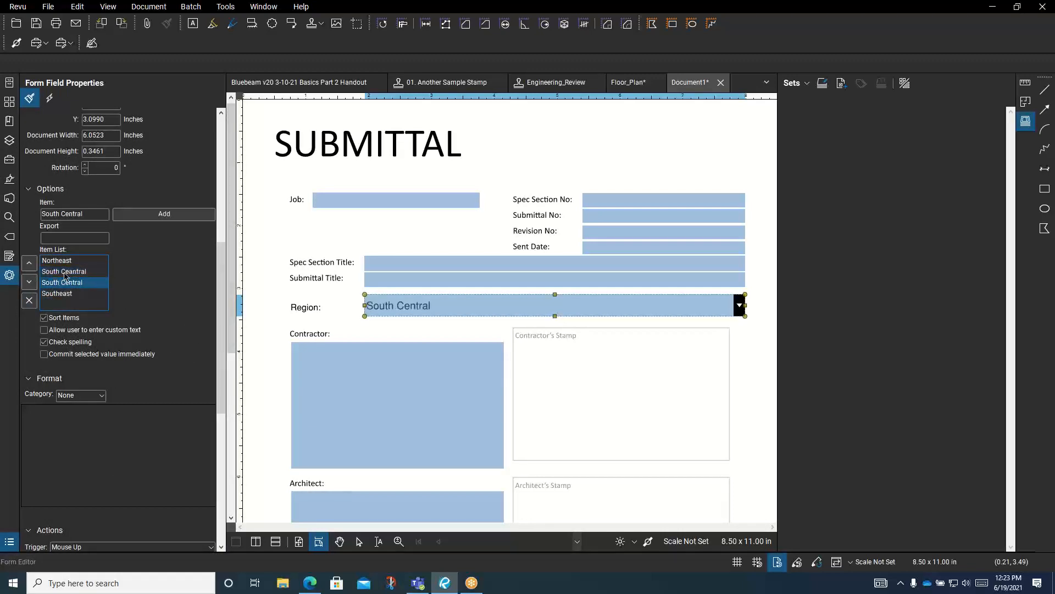
click(65, 272)
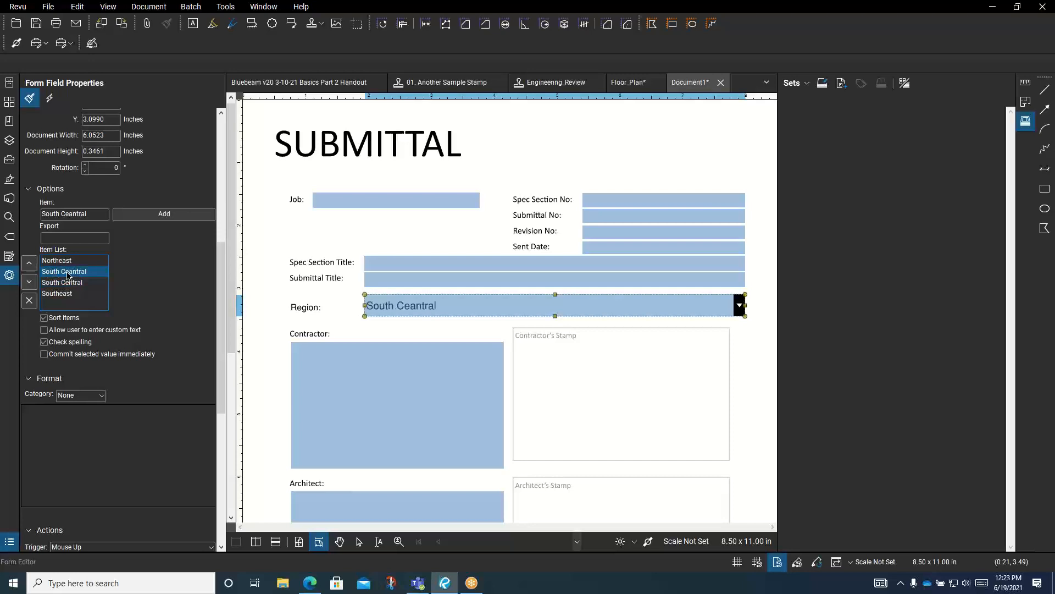
click(29, 300)
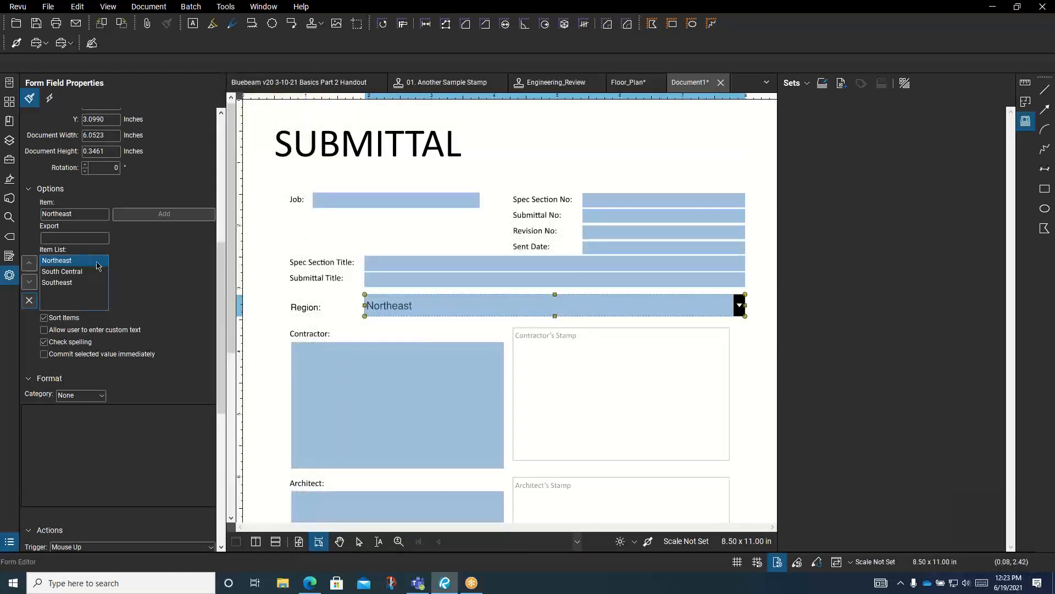
Add 'Western' as a new Region dropdown item
double_click(87, 213)
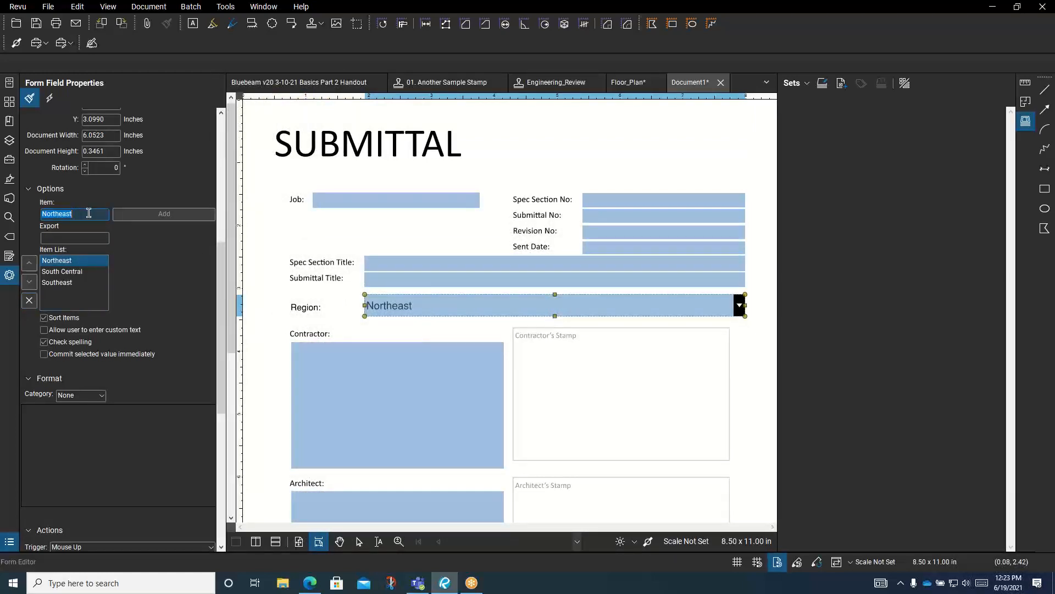
text(Western)
click(164, 217)
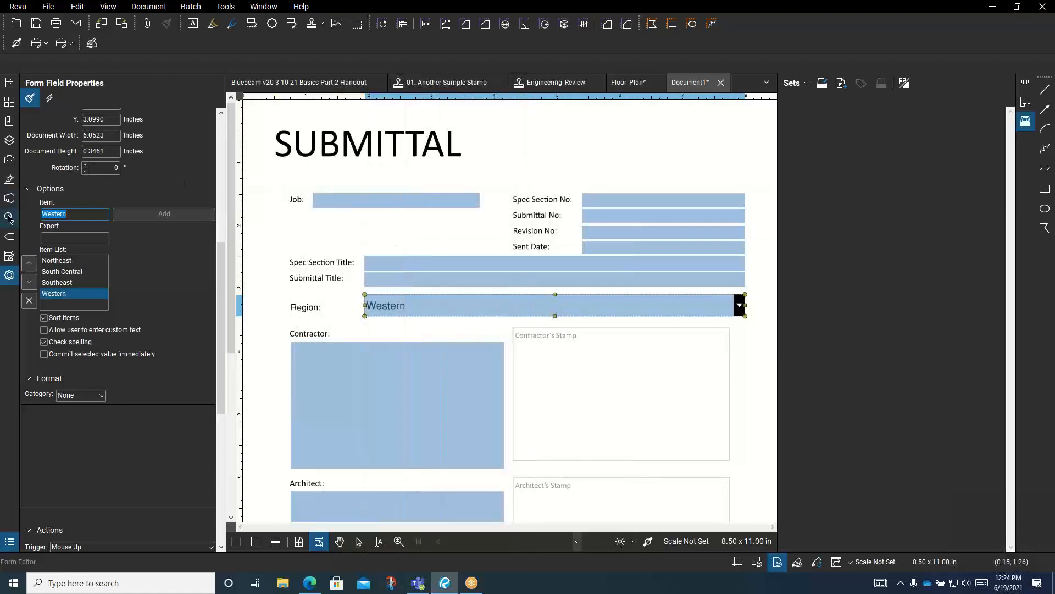
Exit form editing and choose Northeast from the Region dropdown
click(10, 104)
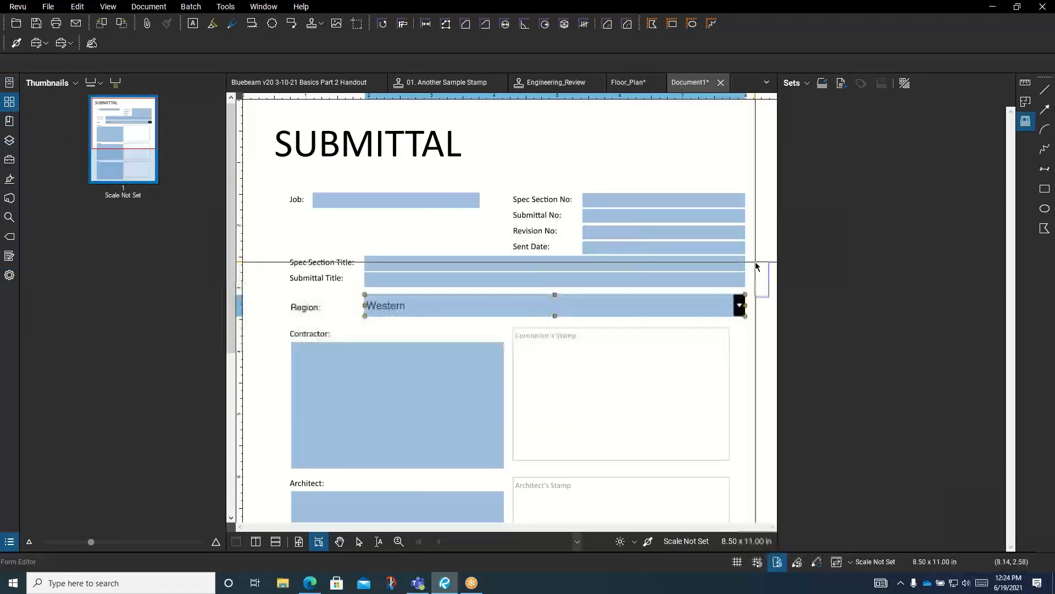
key(Escape)
click(739, 306)
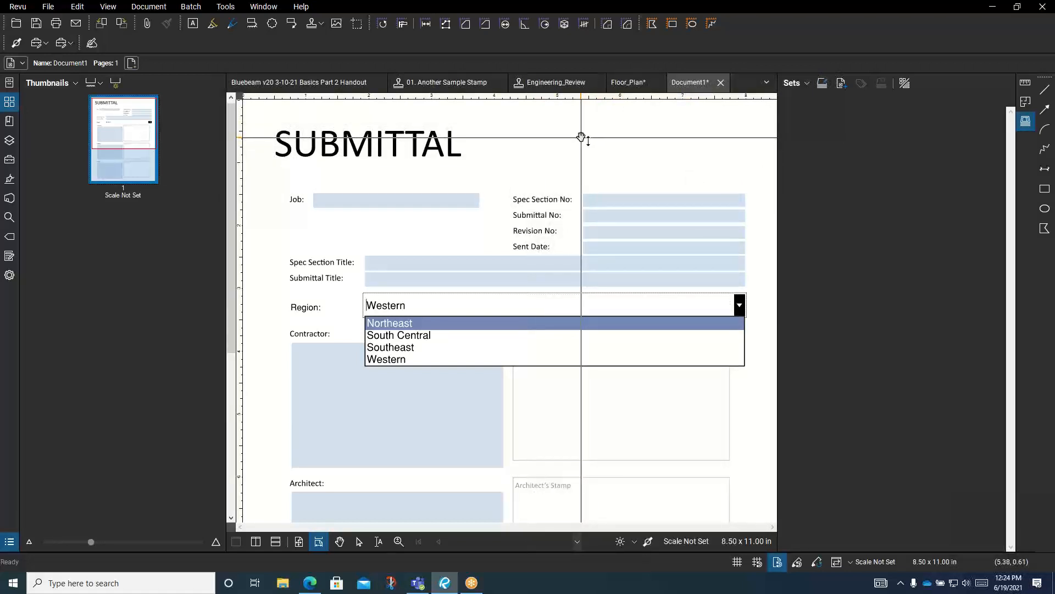
click(534, 125)
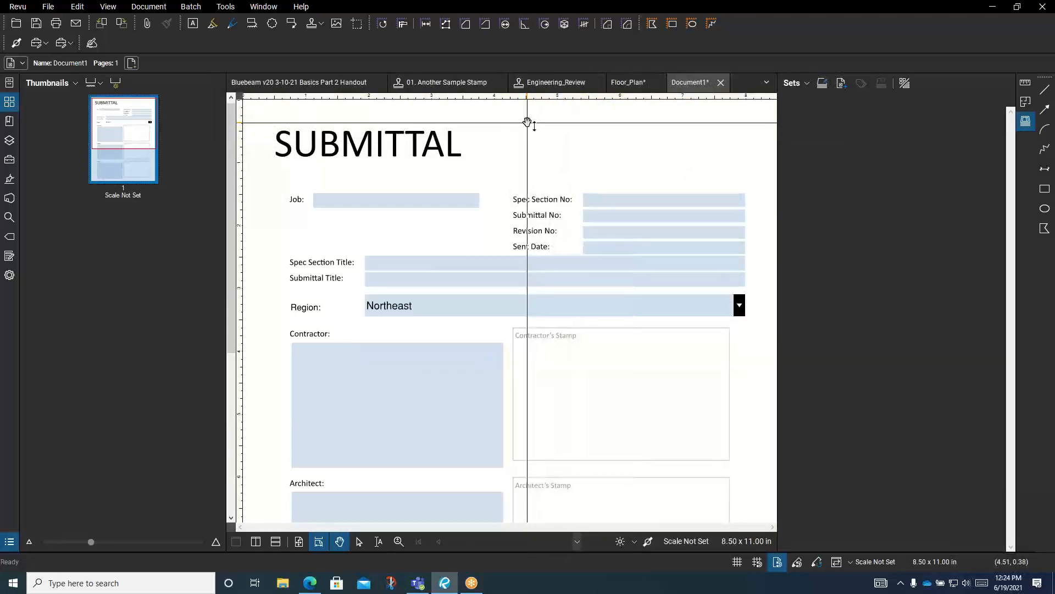
Type a three-line Courier contact block (name, phone, e-mail) right of the SUBMITTAL title
key(w)
click(533, 128)
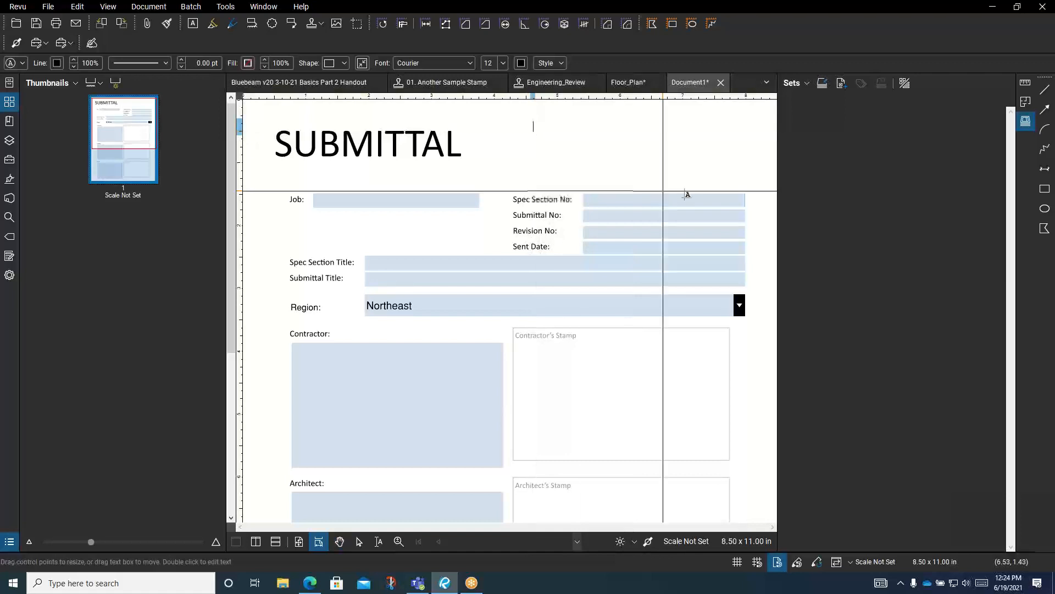
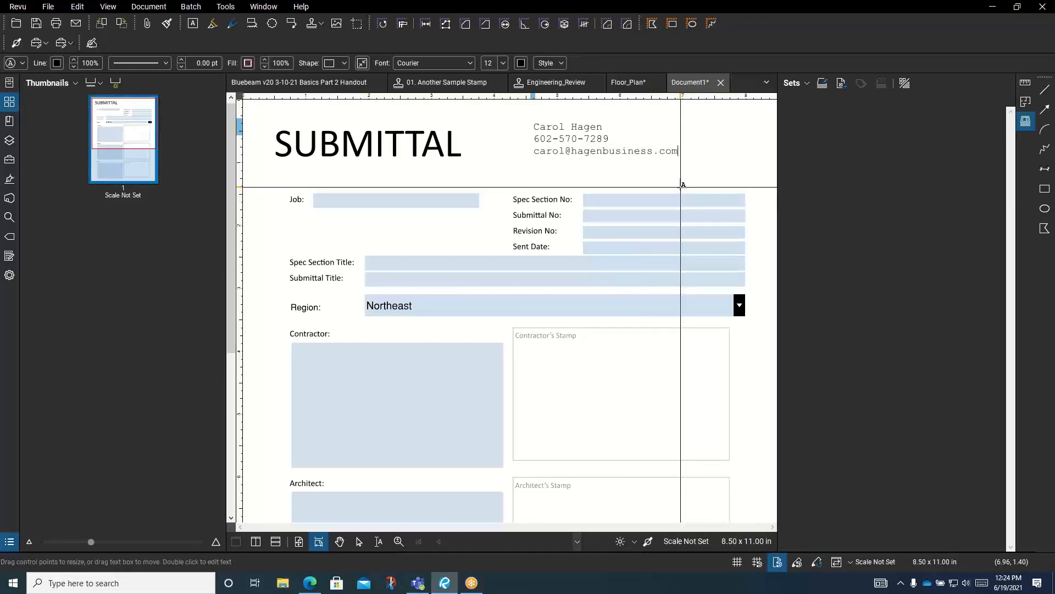
key(Escape)
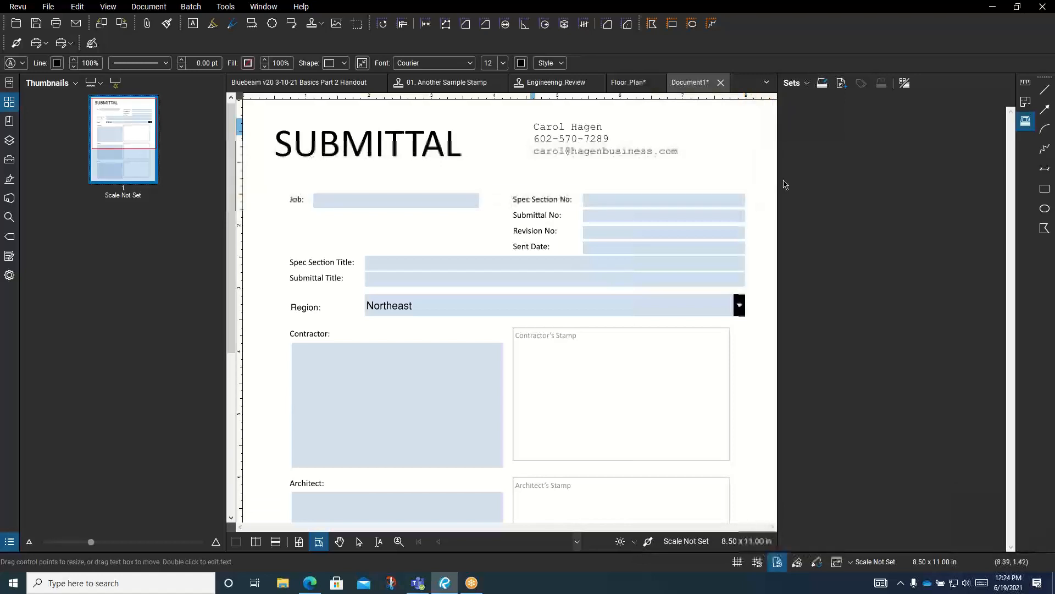
key(Escape)
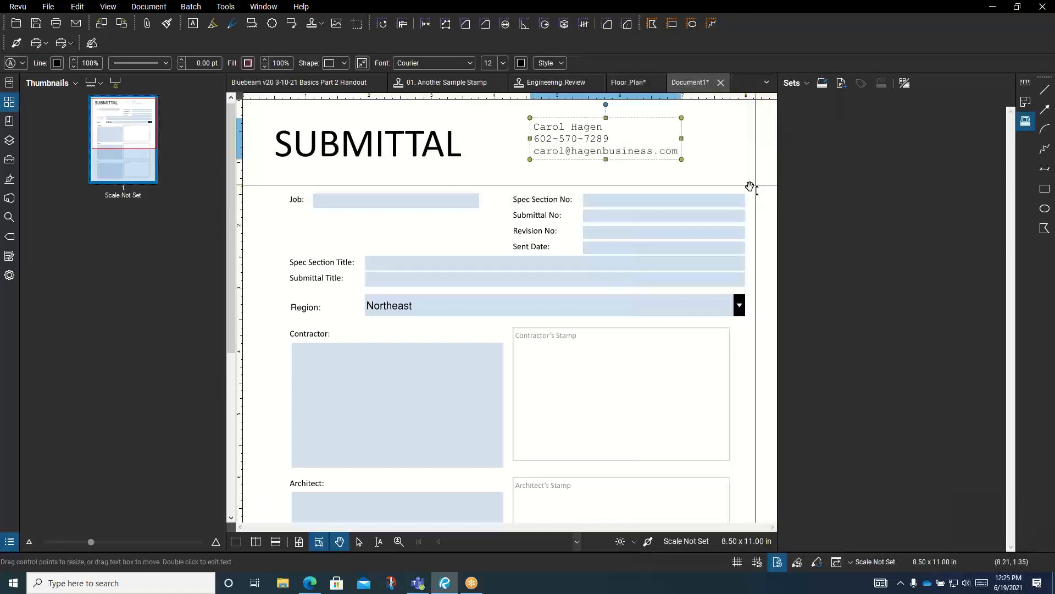